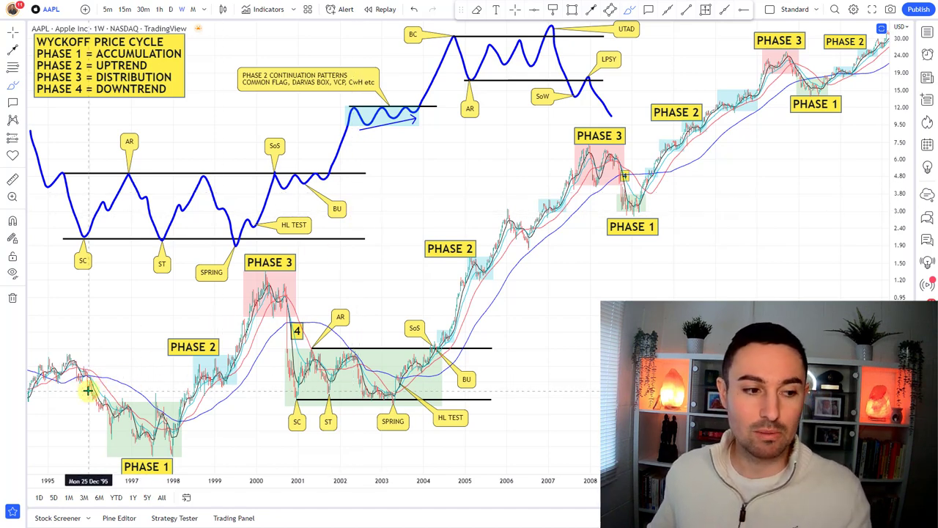
# Brush a smooth curve over the price chart from mid-1995 through every labelled phase to the last Phase 2, and delete it.
pyautogui.click(65, 364)
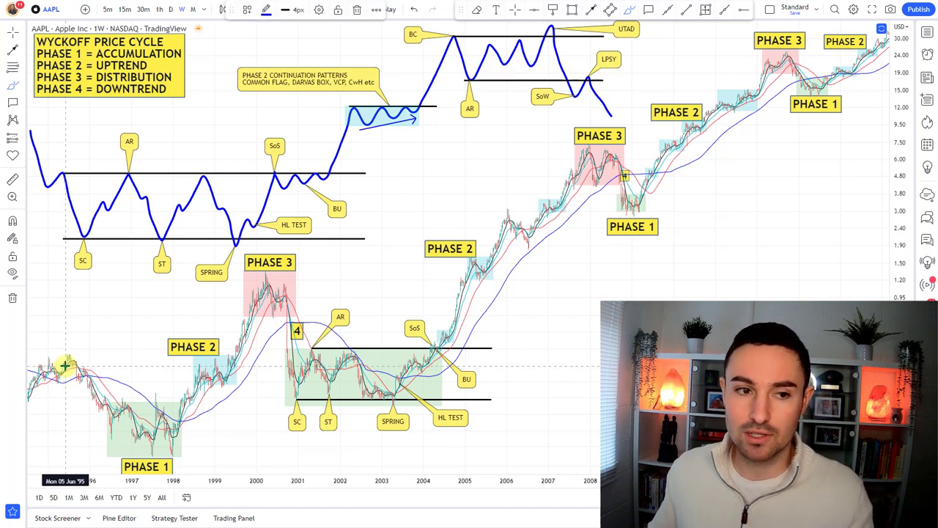
pyautogui.moveTo(65, 365)
pyautogui.mouseDown()
pyautogui.moveTo(111, 428)
pyautogui.moveTo(158, 432)
pyautogui.moveTo(270, 293)
pyautogui.moveTo(304, 365)
pyautogui.moveTo(385, 375)
pyautogui.moveTo(419, 363)
pyautogui.moveTo(488, 291)
pyautogui.moveTo(585, 160)
pyautogui.moveTo(603, 159)
pyautogui.moveTo(625, 201)
pyautogui.moveTo(766, 65)
pyautogui.moveTo(779, 63)
pyautogui.moveTo(808, 89)
pyautogui.moveTo(886, 45)
pyautogui.mouseUp()
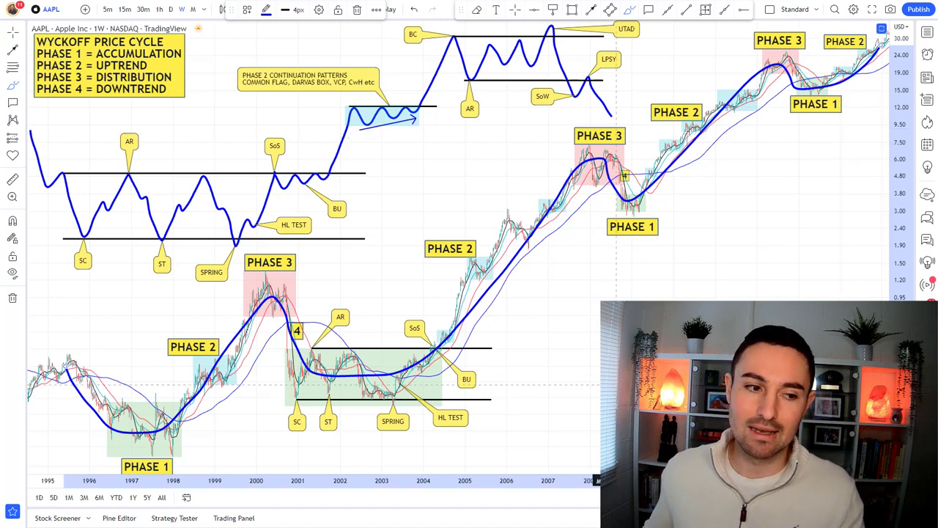
pyautogui.press('Delete')
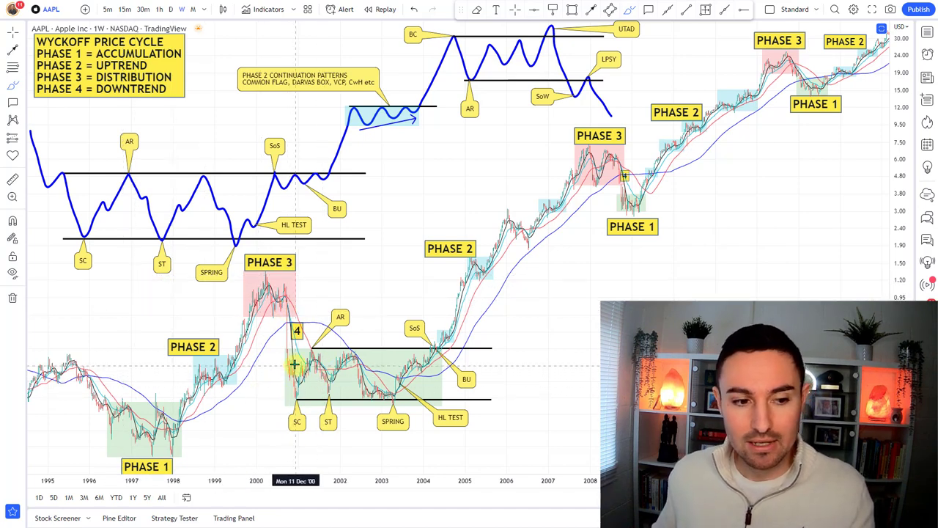
# Circle the SC low on the price chart and the SC-to-AR swing in the accumulation schematic, deleting each brush stroke.
pyautogui.moveTo(294, 364)
pyautogui.mouseDown()
pyautogui.moveTo(288, 357)
pyautogui.moveTo(279, 379)
pyautogui.moveTo(297, 416)
pyautogui.moveTo(292, 365)
pyautogui.mouseUp()
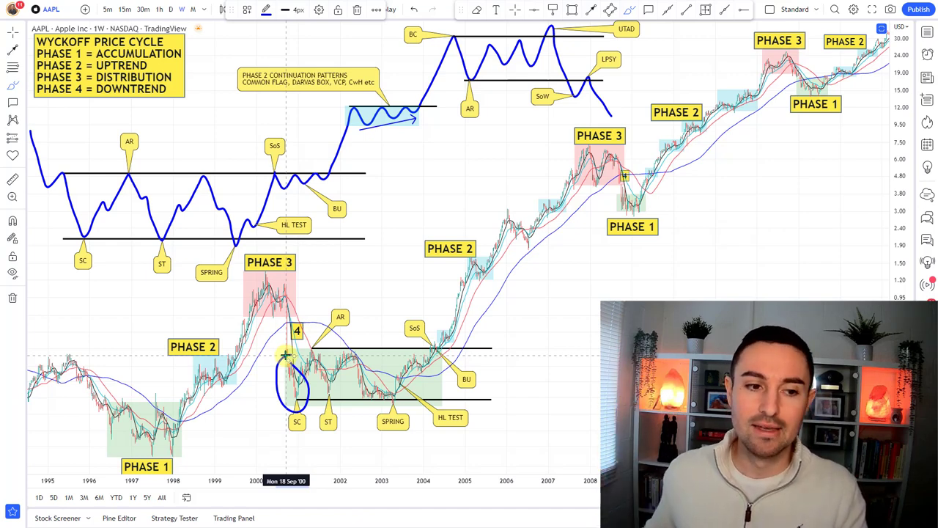
pyautogui.press('Delete')
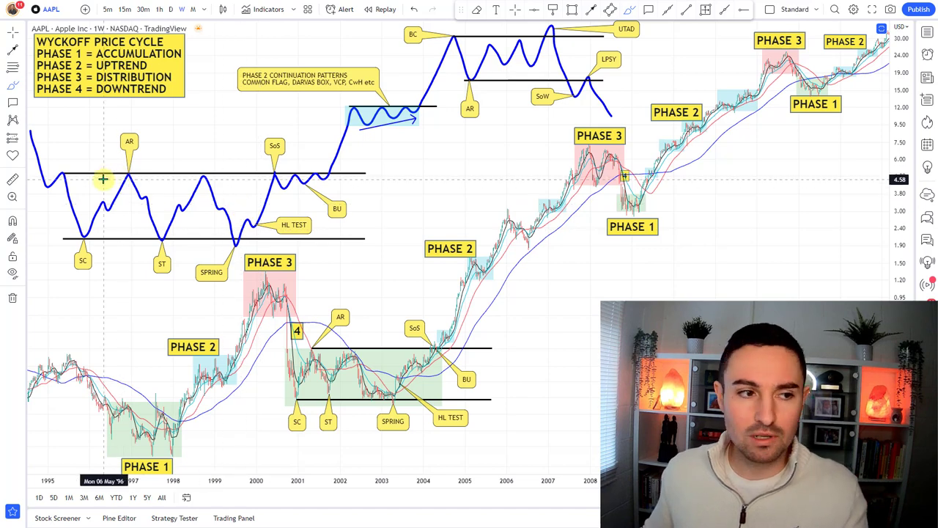
pyautogui.moveTo(86, 253)
pyautogui.mouseDown()
pyautogui.moveTo(113, 234)
pyautogui.moveTo(132, 165)
pyautogui.moveTo(63, 219)
pyautogui.mouseUp()
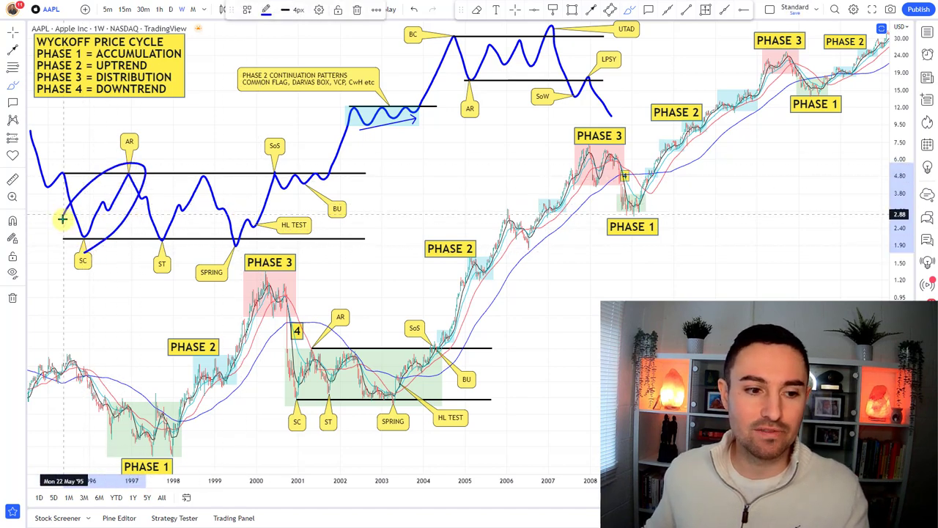
pyautogui.press('Delete')
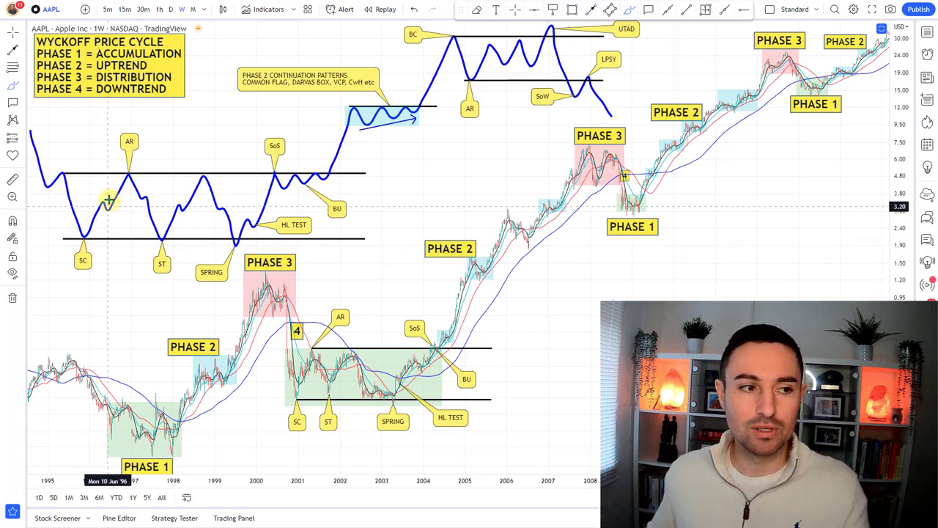
# Circle the schematic's SC-to-AR section and brush a stroke from below AR down to ST, deleting each mark.
pyautogui.moveTo(141, 163)
pyautogui.mouseDown()
pyautogui.moveTo(129, 164)
pyautogui.moveTo(61, 251)
pyautogui.moveTo(139, 157)
pyautogui.moveTo(147, 161)
pyautogui.mouseUp()
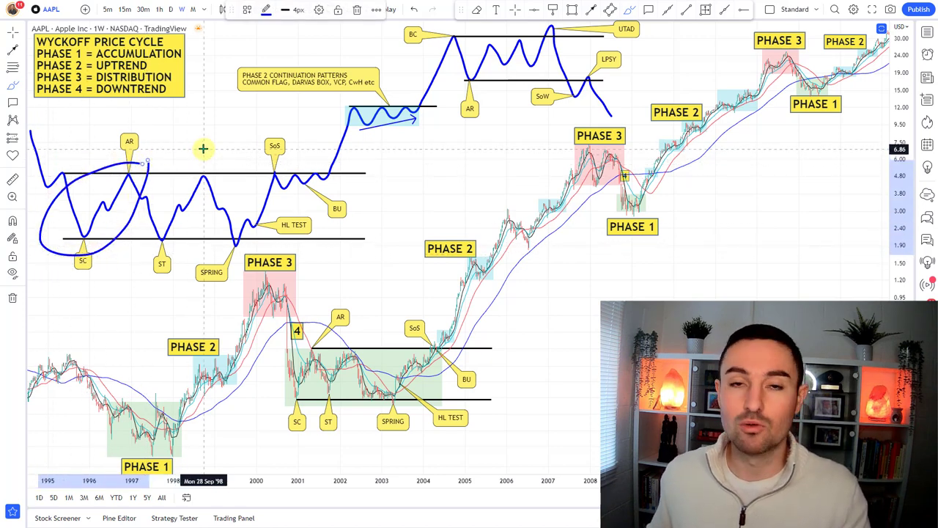
pyautogui.press('Delete')
pyautogui.moveTo(125, 203); pyautogui.dragTo(163, 249)
pyautogui.press('Delete')
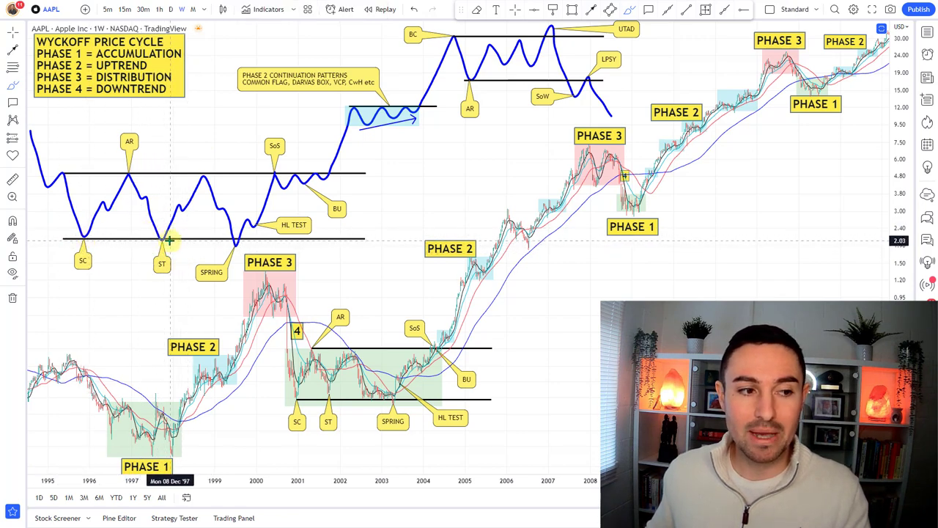
# Mark the ST low on the price chart and brush the rise from ST to the next schematic peak, removing both marks.
pyautogui.moveTo(331, 386)
pyautogui.mouseDown()
pyautogui.moveTo(322, 378)
pyautogui.moveTo(317, 396)
pyautogui.moveTo(331, 388)
pyautogui.mouseUp()
pyautogui.press('Delete')
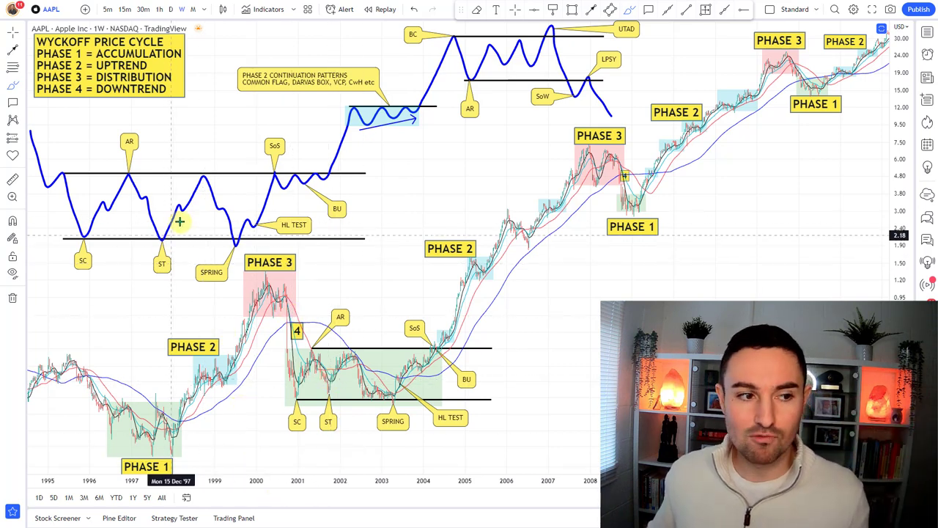
pyautogui.moveTo(165, 241); pyautogui.dragTo(208, 186)
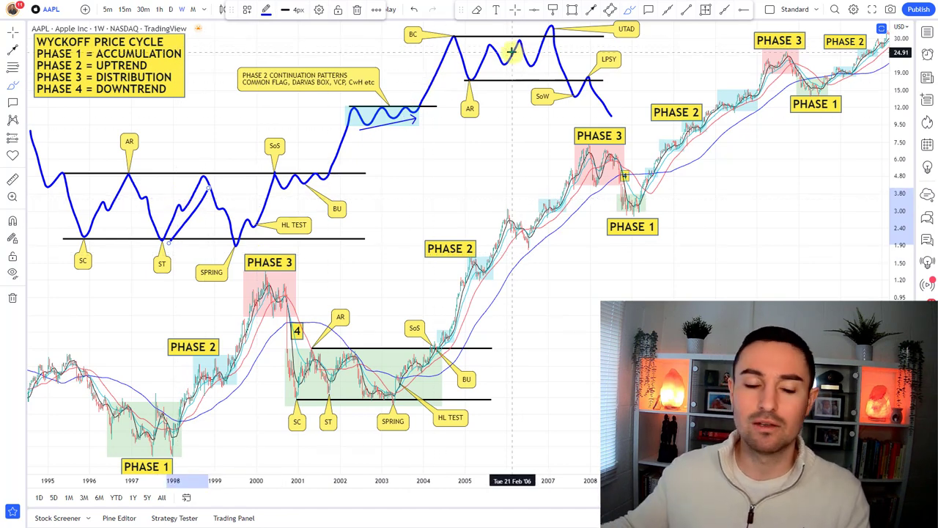
pyautogui.press('Escape')
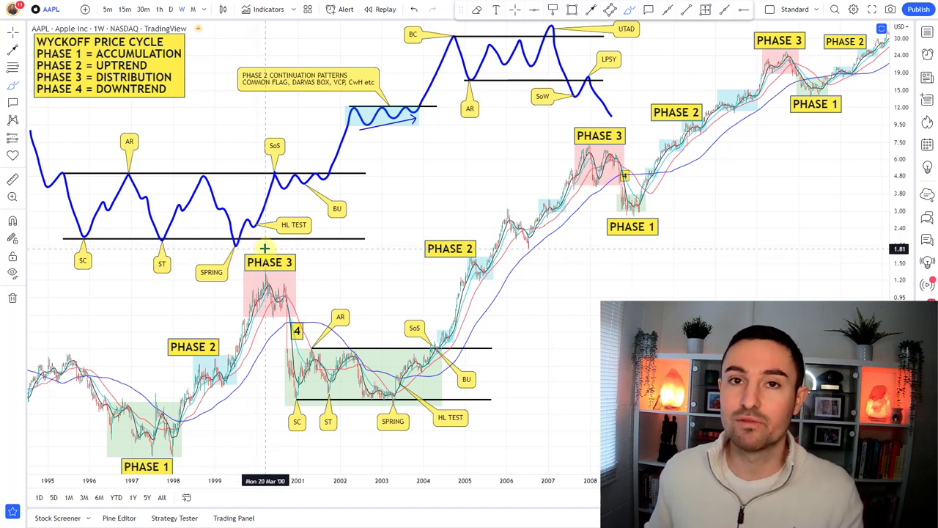
# Brush temporary strokes beside the schematic's spring, along the price chart's spring area and down the schematic's decline into the spring, removing each one.
pyautogui.moveTo(270, 249); pyautogui.dragTo(250, 243)
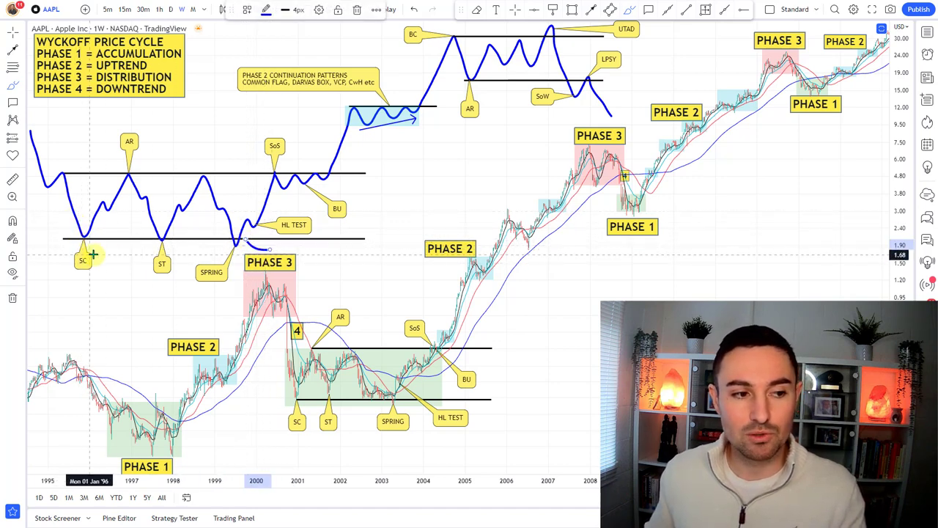
pyautogui.click(234, 259)
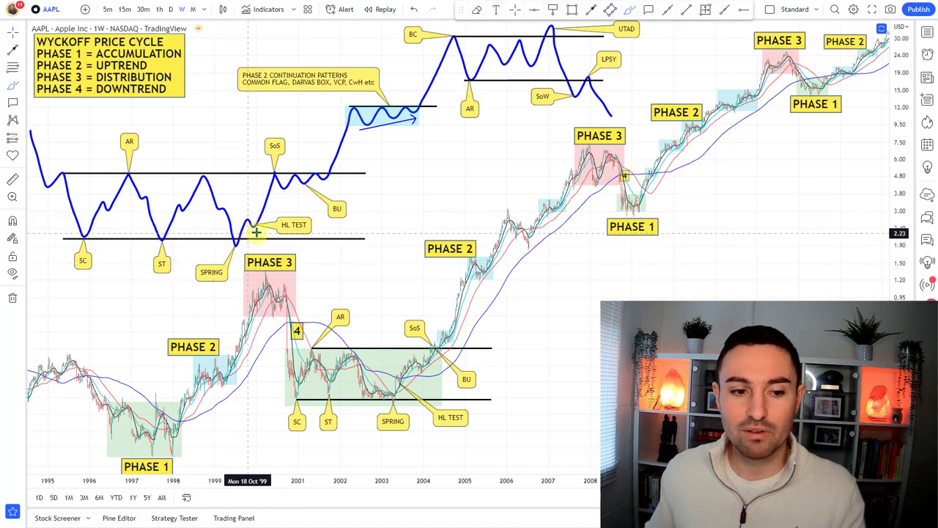
pyautogui.moveTo(378, 374)
pyautogui.mouseDown()
pyautogui.moveTo(377, 361)
pyautogui.moveTo(386, 386)
pyautogui.moveTo(394, 388)
pyautogui.moveTo(399, 371)
pyautogui.moveTo(411, 391)
pyautogui.moveTo(415, 384)
pyautogui.mouseUp()
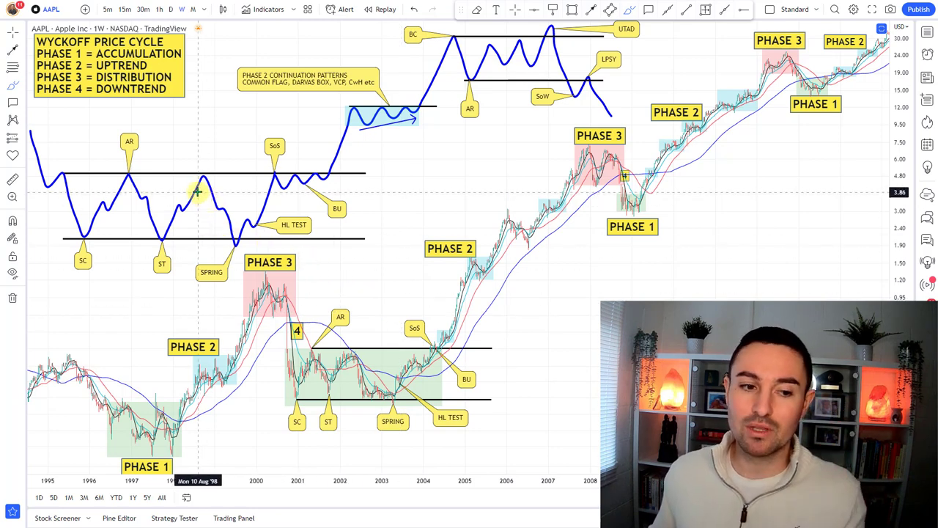
pyautogui.moveTo(197, 190); pyautogui.dragTo(223, 250)
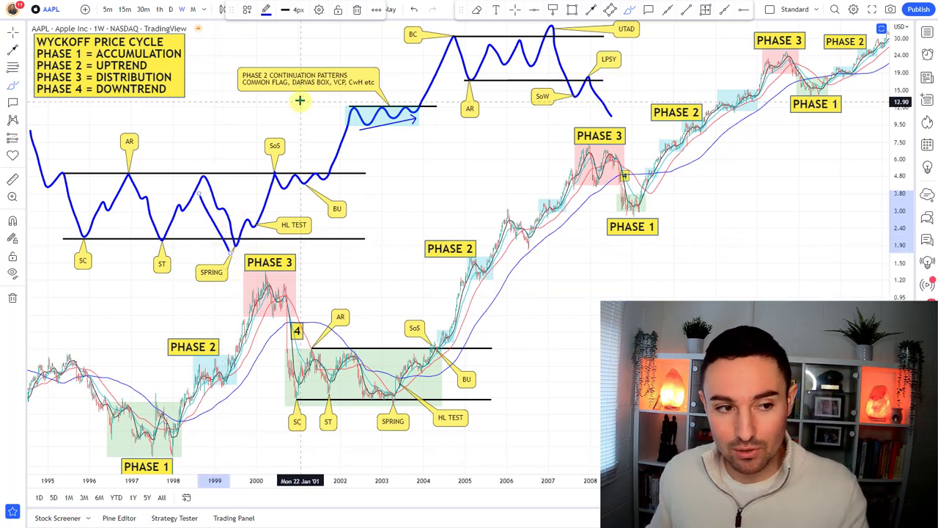
pyautogui.click(286, 181)
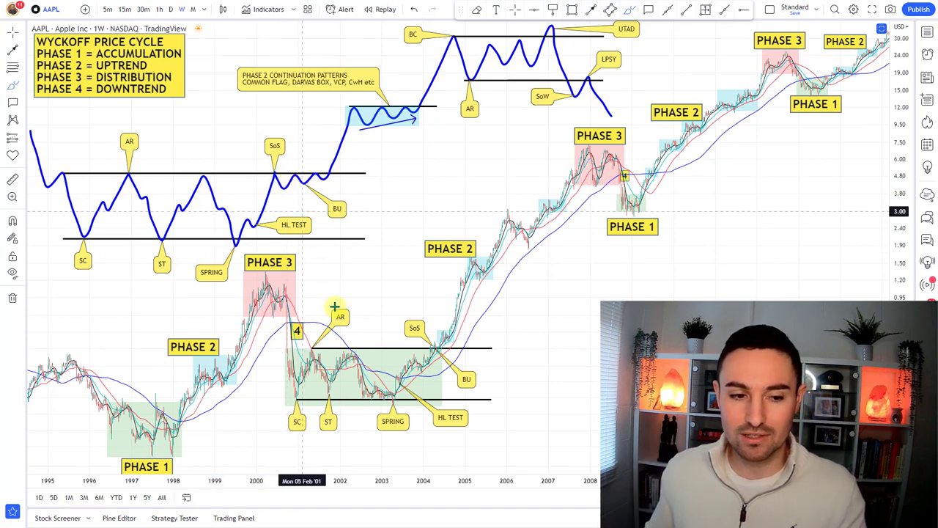
# Circle the spring lows on the price chart and brush the decline leading into them, removing both marks.
pyautogui.moveTo(394, 390)
pyautogui.mouseDown()
pyautogui.moveTo(362, 390)
pyautogui.moveTo(391, 400)
pyautogui.moveTo(400, 387)
pyautogui.moveTo(357, 381)
pyautogui.mouseUp()
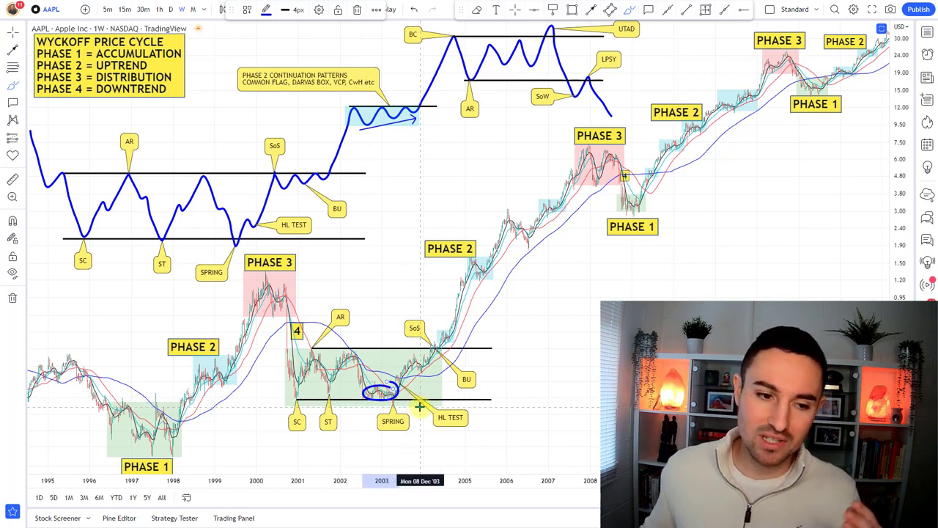
pyautogui.hotkey('ctrl', 'z')
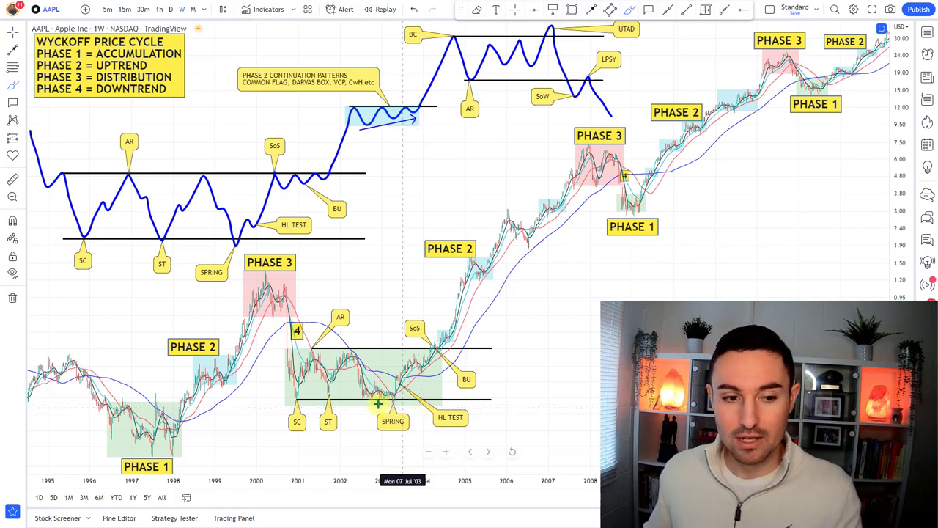
pyautogui.moveTo(341, 363); pyautogui.dragTo(365, 400)
pyautogui.press('Escape')
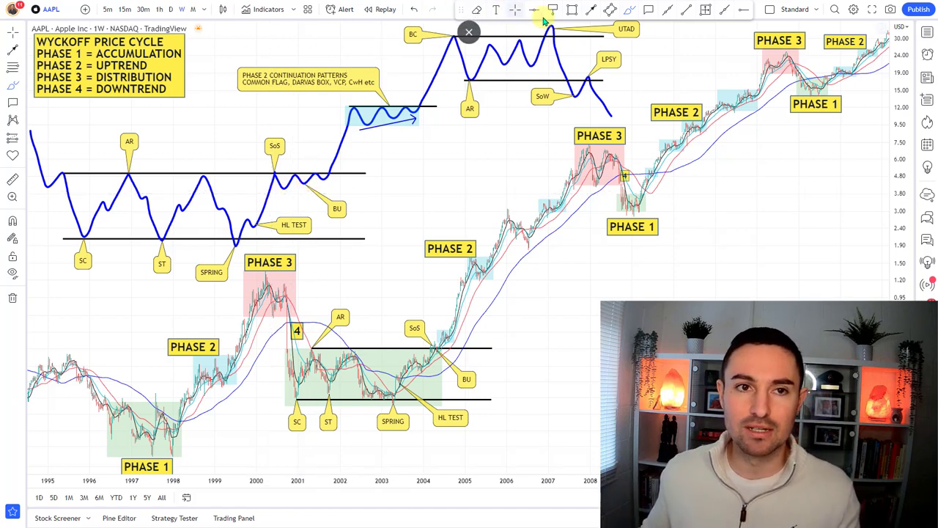
# Draw upward arrows on the price chart from the 2003 spring to the SoS and from the early-1998 Phase 1 low along the rise.
pyautogui.click(589, 11)
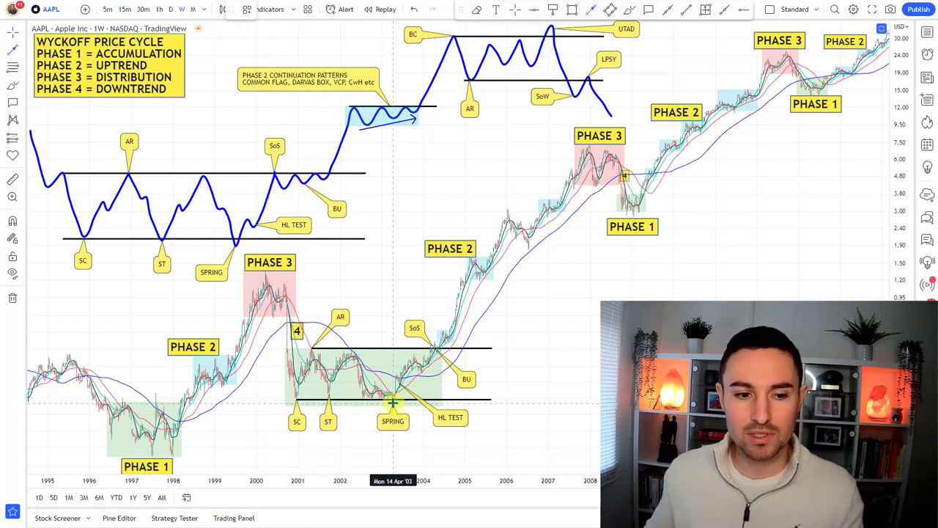
pyautogui.click(391, 404)
pyautogui.click(425, 356)
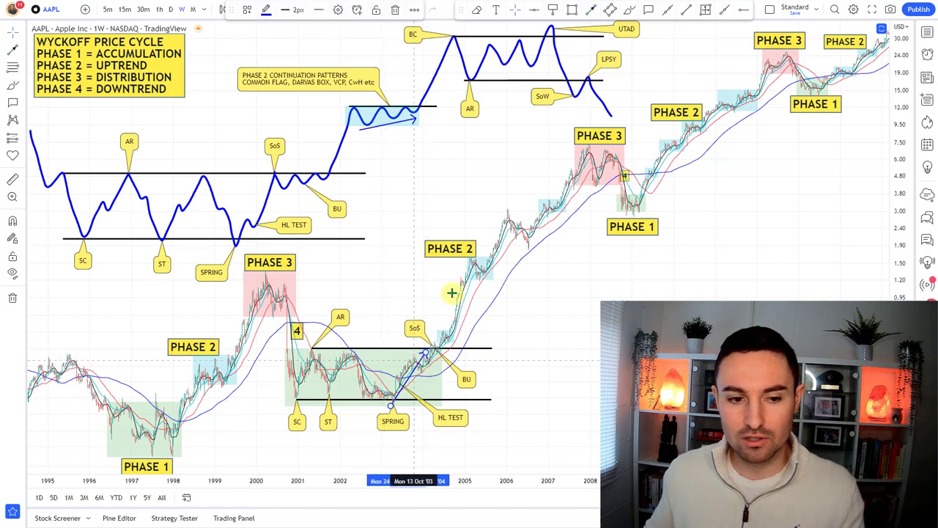
pyautogui.click(445, 335)
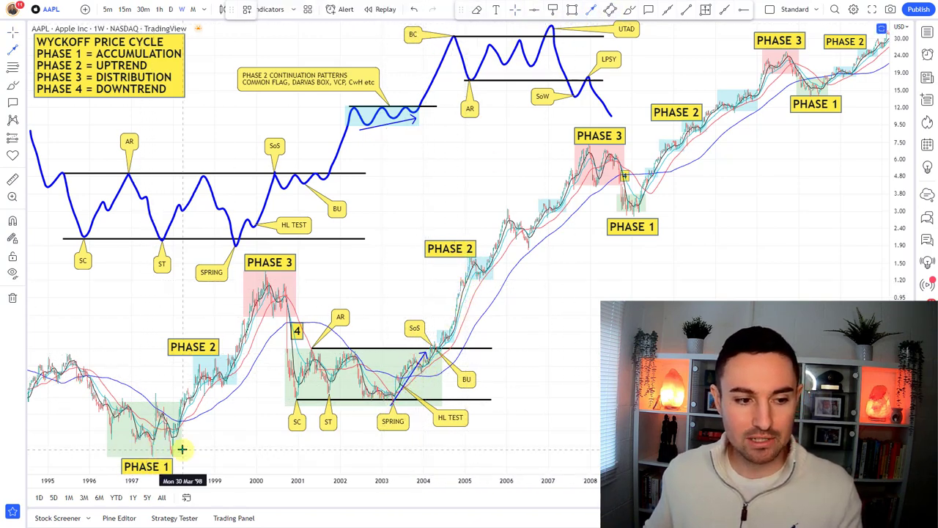
pyautogui.click(190, 402)
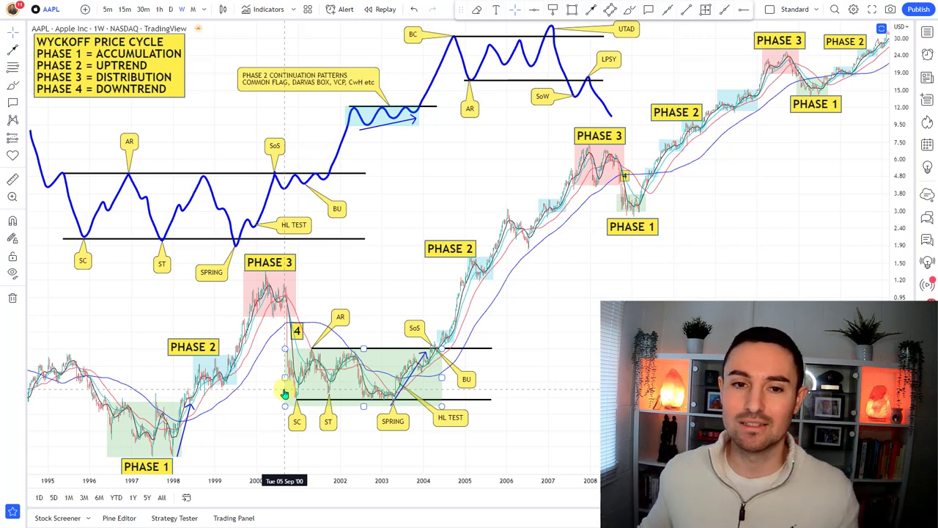
# Draw an upward arrow beside the accumulation schematic's rise from the spring to the SoS.
pyautogui.click(595, 10)
pyautogui.click(222, 236)
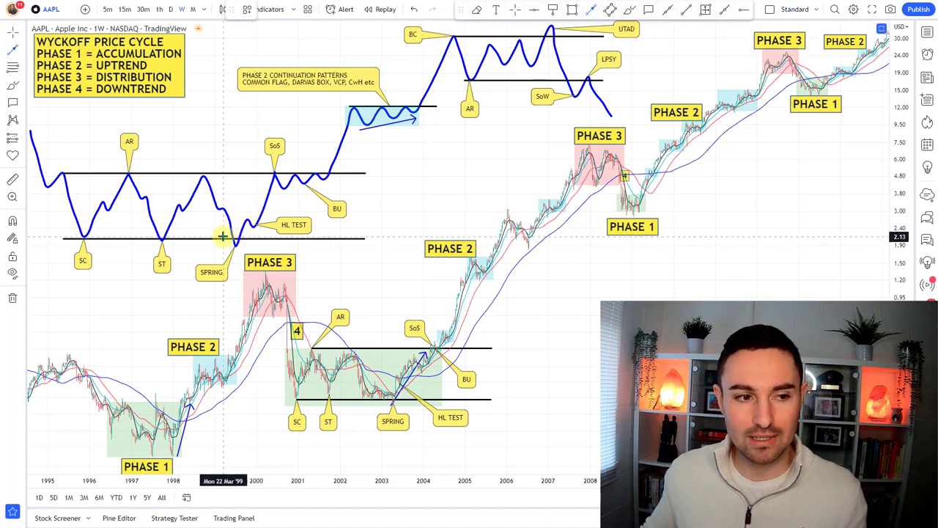
pyautogui.click(261, 178)
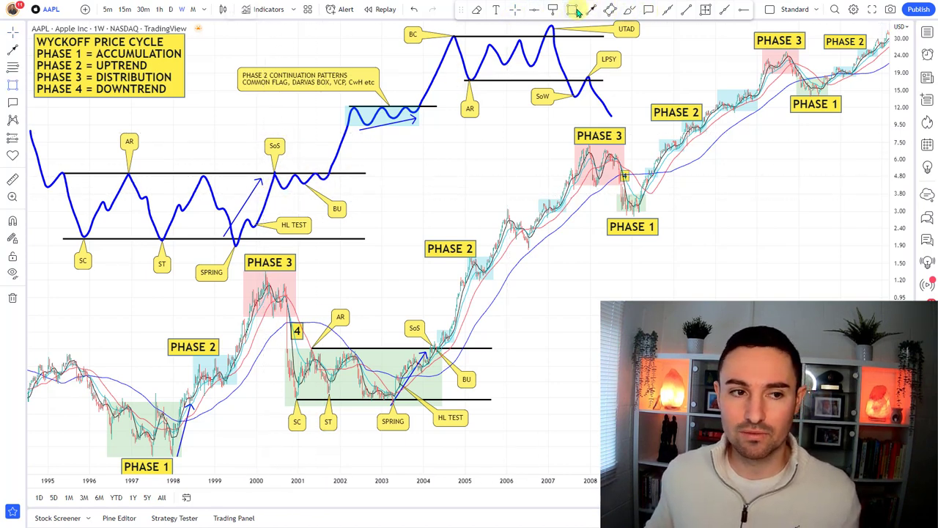
# Draw a rectangle over the schematic's BU consolidation, just below the upper range line from the SoS to the breakout.
pyautogui.click(573, 9)
pyautogui.moveTo(266, 173); pyautogui.dragTo(343, 189)
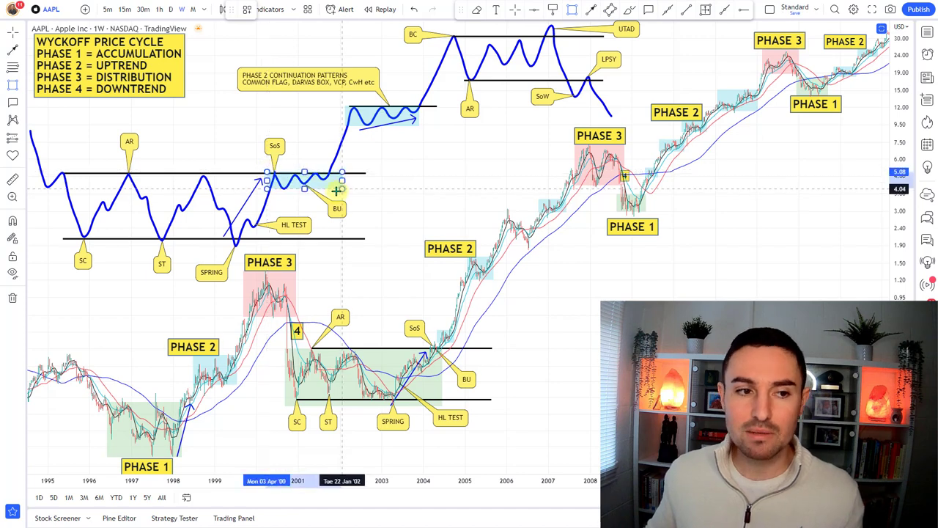
pyautogui.click(395, 184)
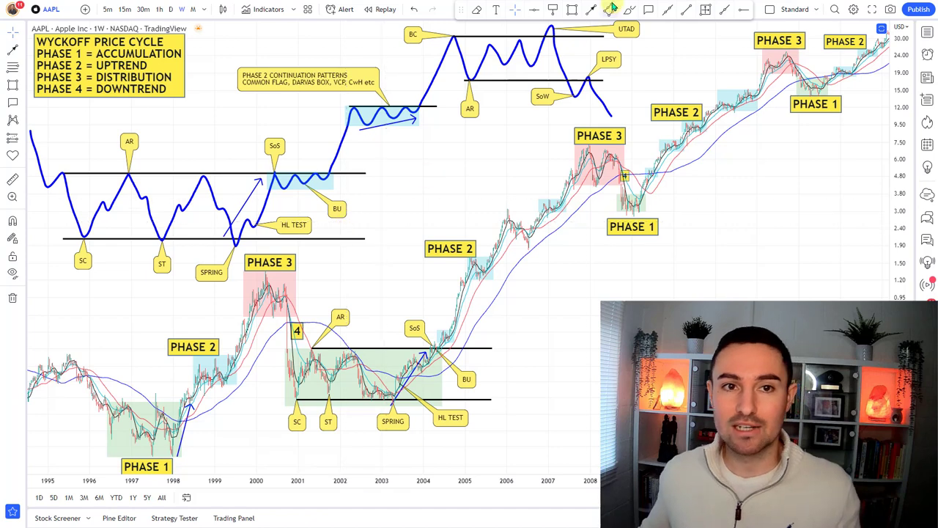
# Brush a rounded curve under the schematic's spring up to the BU area, recolour it orange and delete it.
pyautogui.click(639, 8)
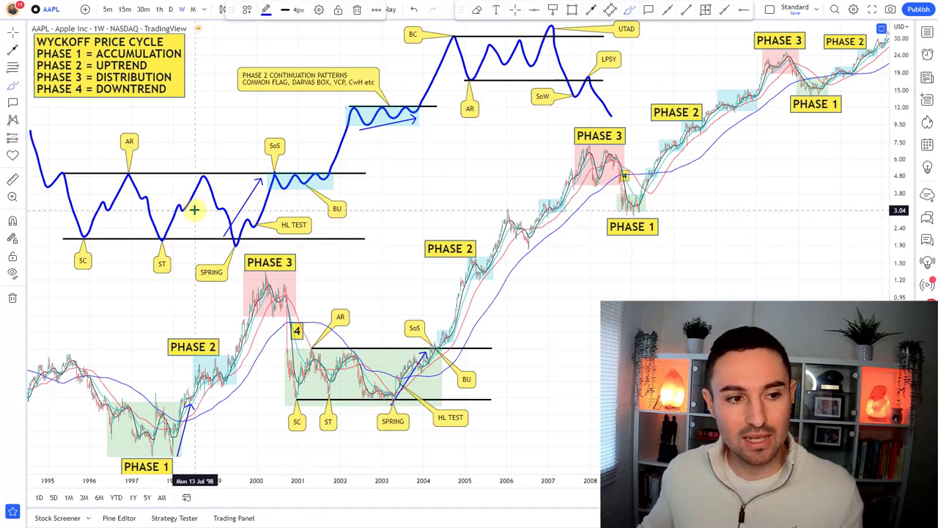
pyautogui.moveTo(193, 210)
pyautogui.mouseDown()
pyautogui.moveTo(206, 232)
pyautogui.moveTo(236, 246)
pyautogui.moveTo(285, 190)
pyautogui.moveTo(308, 192)
pyautogui.mouseUp()
pyautogui.click(266, 10)
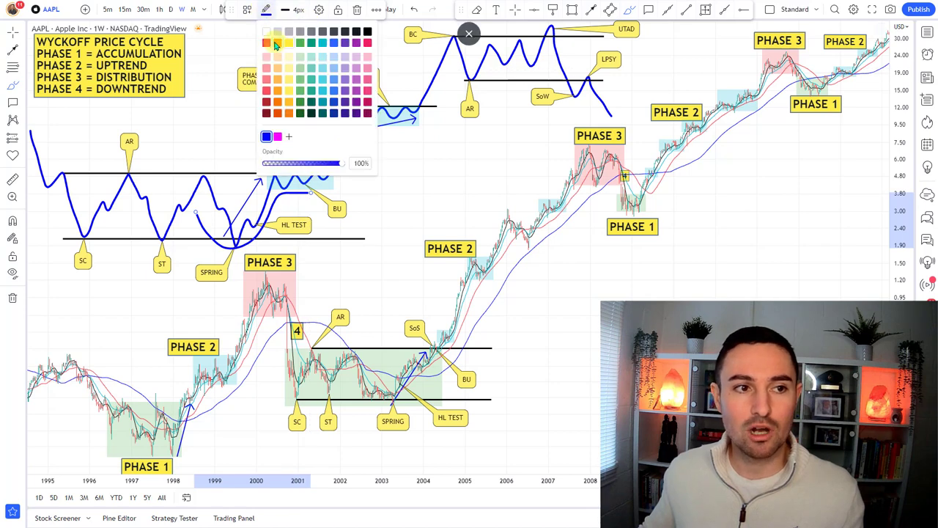
pyautogui.click(276, 44)
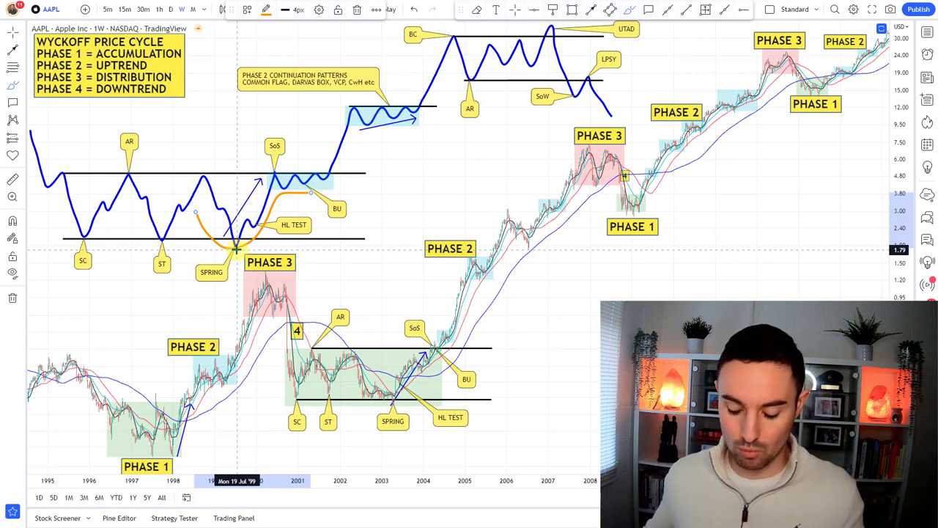
pyautogui.press('Delete')
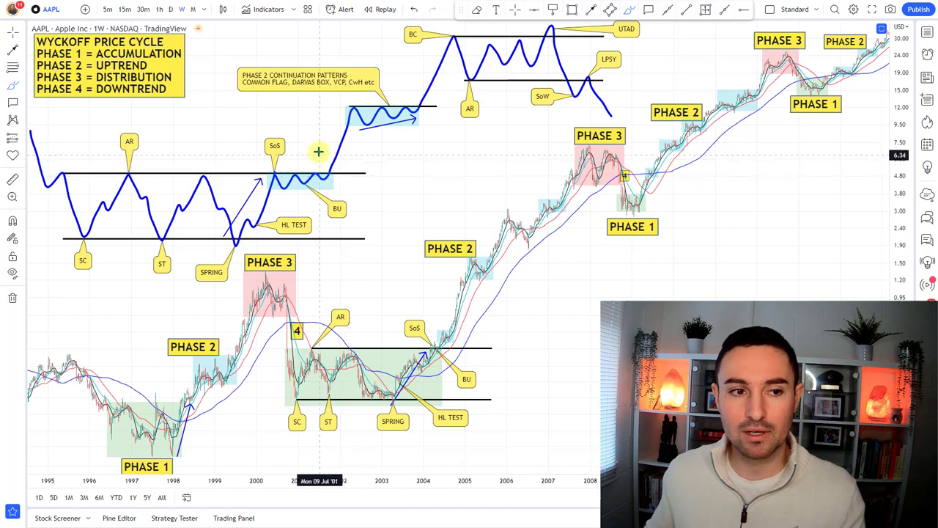
# Draw downward arrows pointing at the end of the BU consolidation and at the end of the Phase 2 continuation pattern.
pyautogui.click(591, 9)
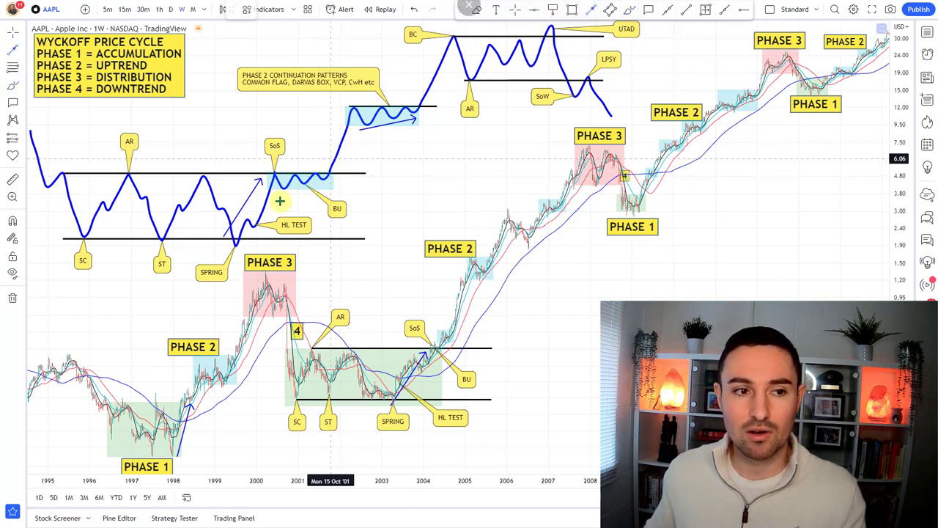
pyautogui.click(313, 142)
pyautogui.click(327, 167)
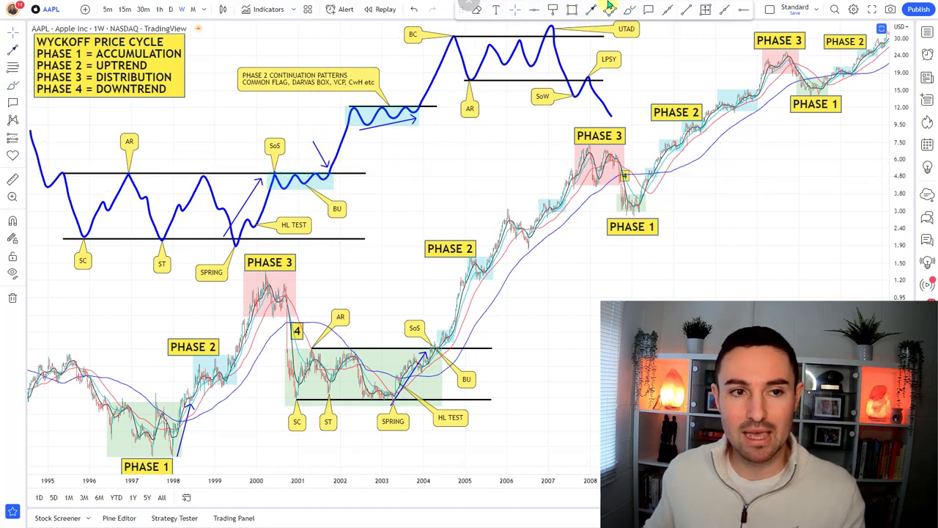
pyautogui.click(406, 78)
pyautogui.click(415, 105)
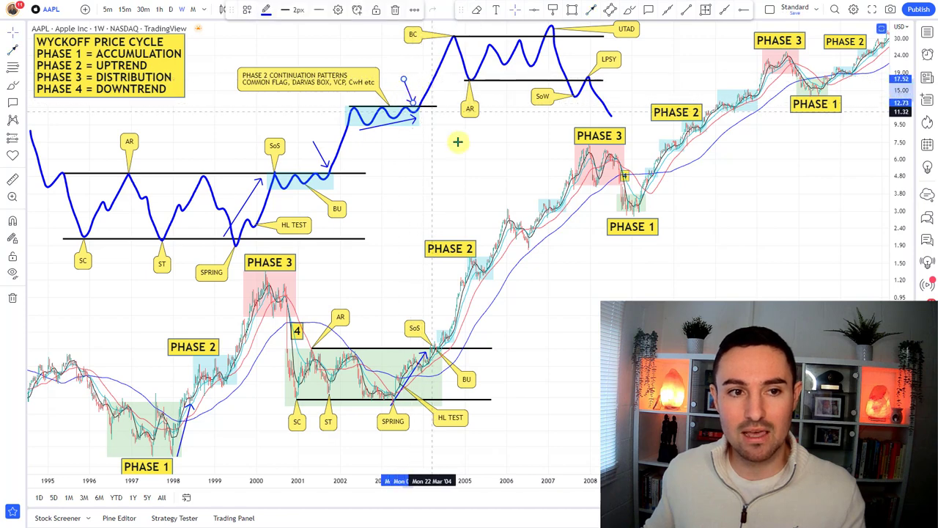
# Draw a small arrow pointing at the spring low in the accumulation schematic.
pyautogui.click(256, 246)
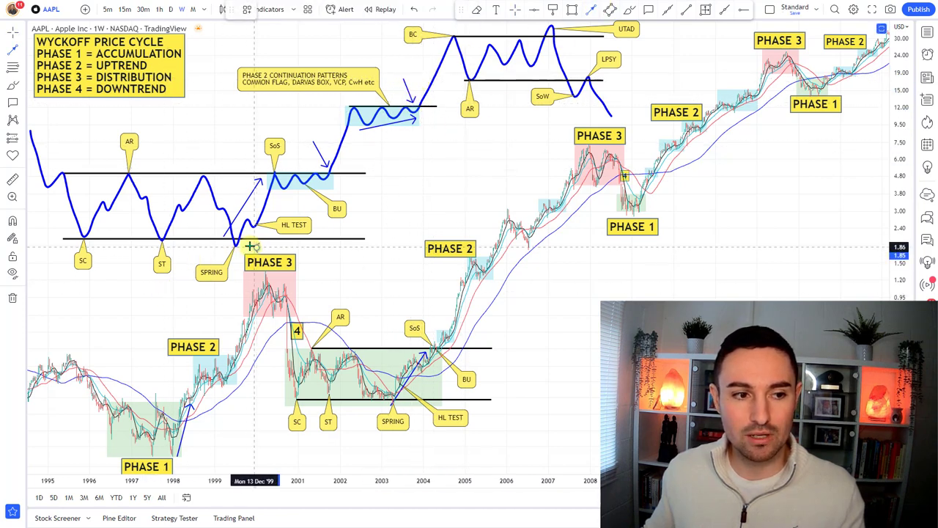
pyautogui.click(247, 241)
pyautogui.click(221, 184)
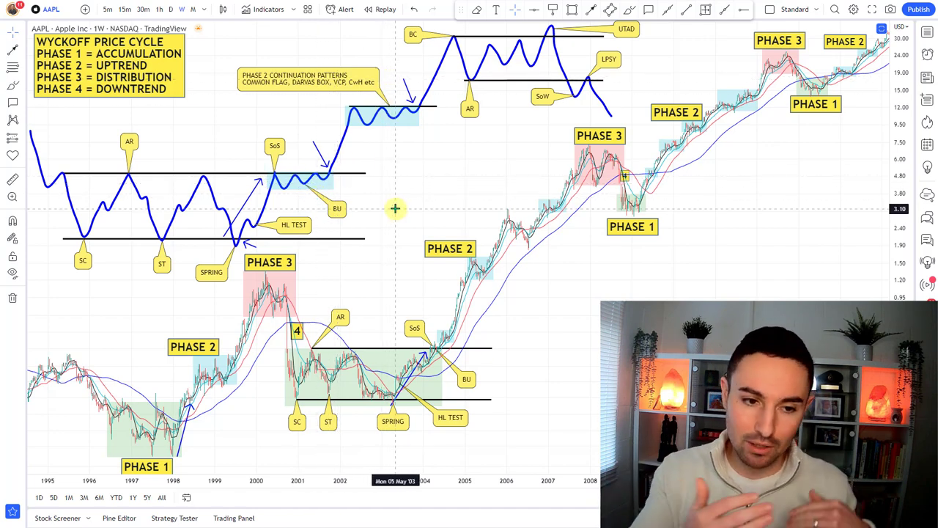
# Brush an underline beneath the Phase 2 consolidation just before the third Phase 3 zone and recolour it blue.
pyautogui.click(629, 10)
pyautogui.moveTo(436, 339); pyautogui.dragTo(455, 288)
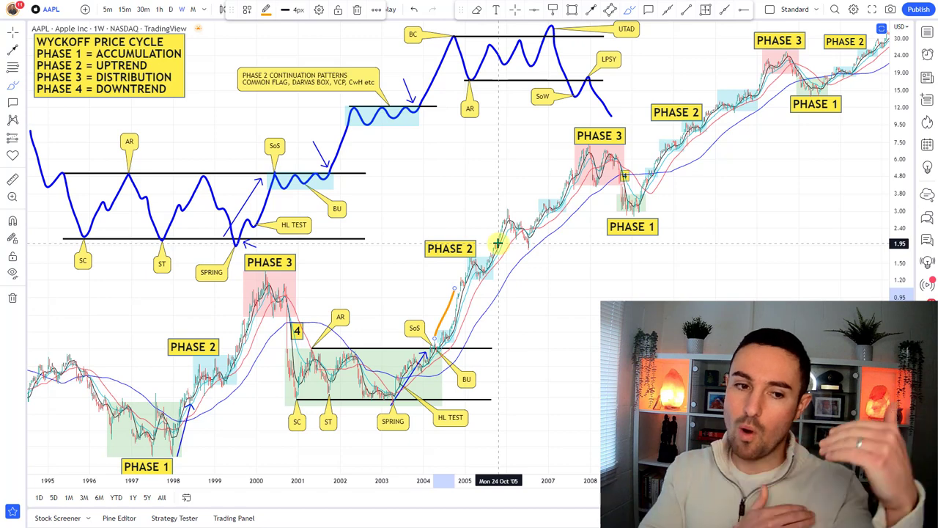
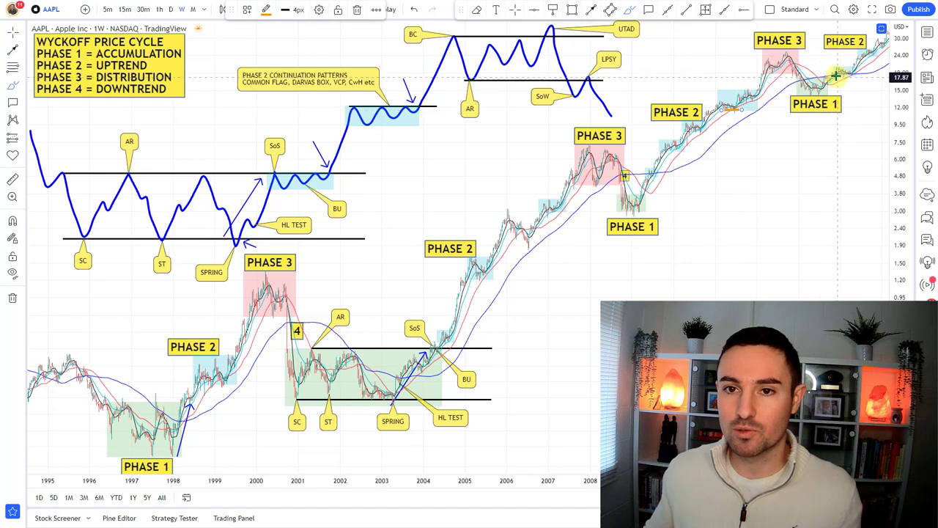
pyautogui.click(266, 8)
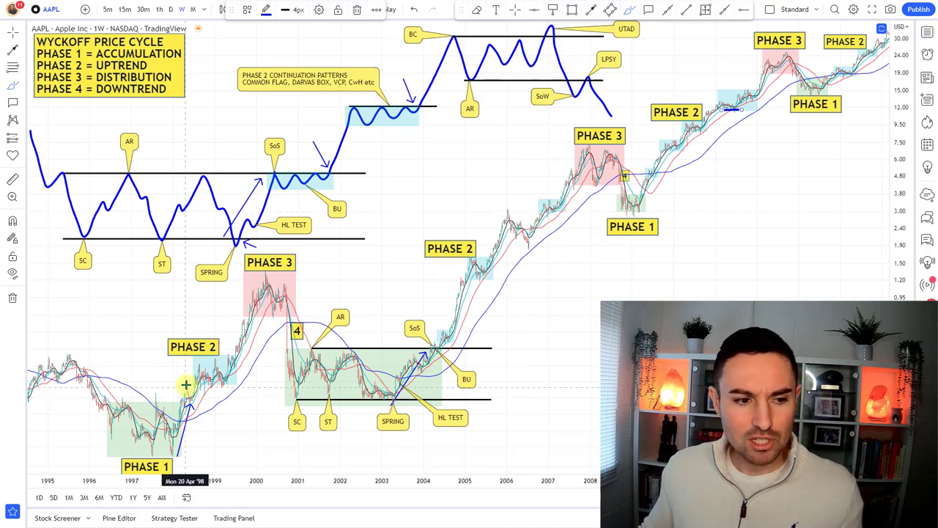
# Brush underlines beneath the 1998–1999, early-2007 and second-to-last pre-Phase 3 consolidations in the chart's Phase 2 uptrends.
pyautogui.moveTo(198, 382); pyautogui.dragTo(234, 382)
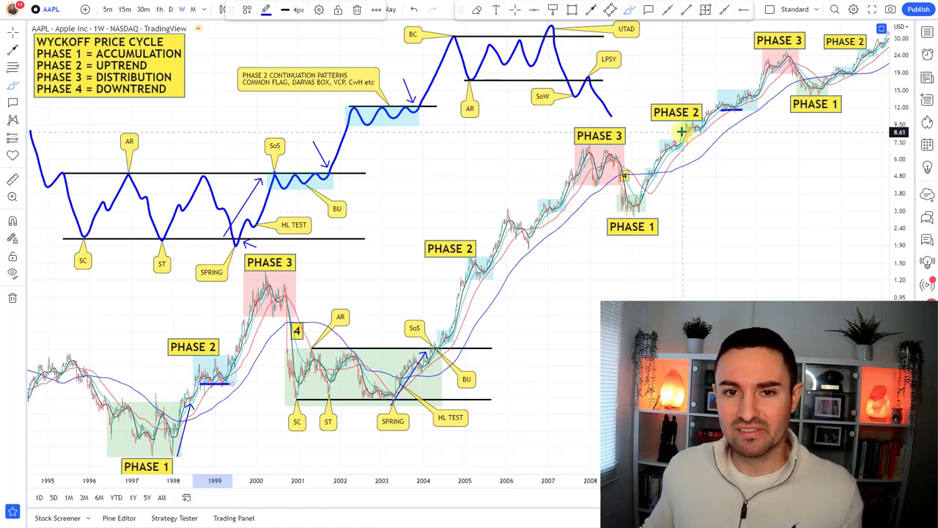
pyautogui.moveTo(681, 132); pyautogui.dragTo(702, 132)
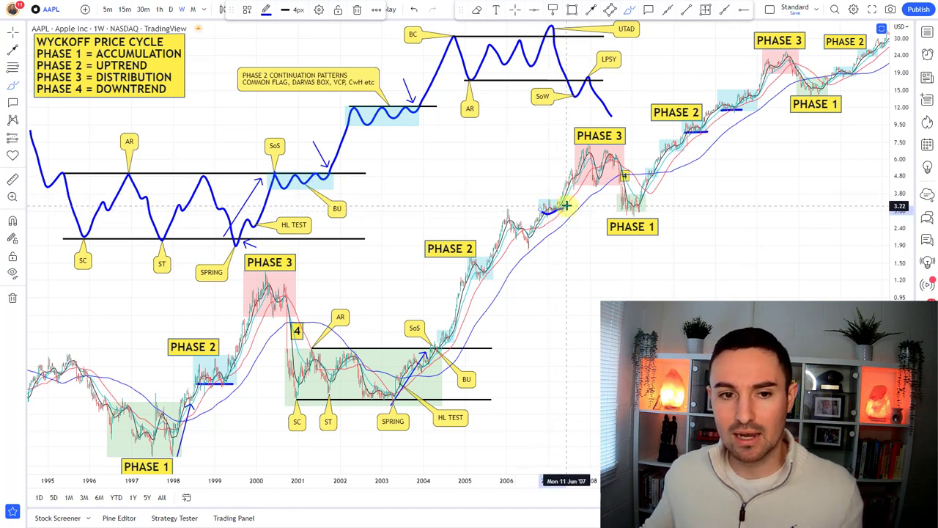
pyautogui.click(563, 208)
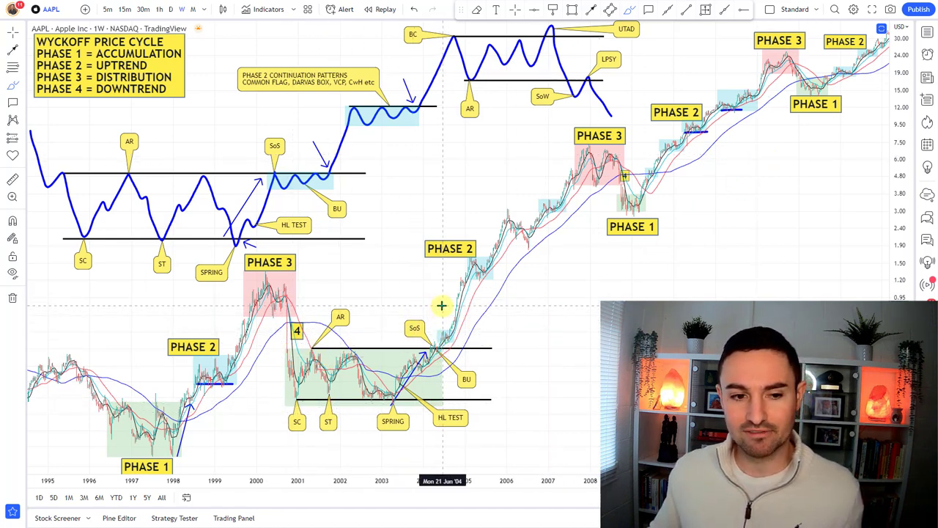
# Brush short marks above the mid-2004, mid-2005 and early-2007 Phase 2 consolidations and one pointing at the rise into the second Phase 3.
pyautogui.moveTo(443, 310); pyautogui.dragTo(444, 322)
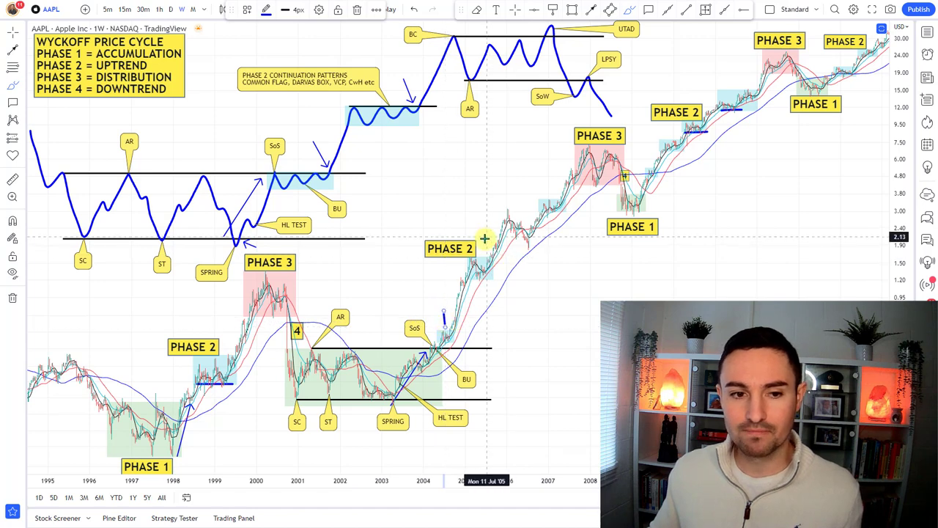
pyautogui.moveTo(484, 241); pyautogui.dragTo(484, 249)
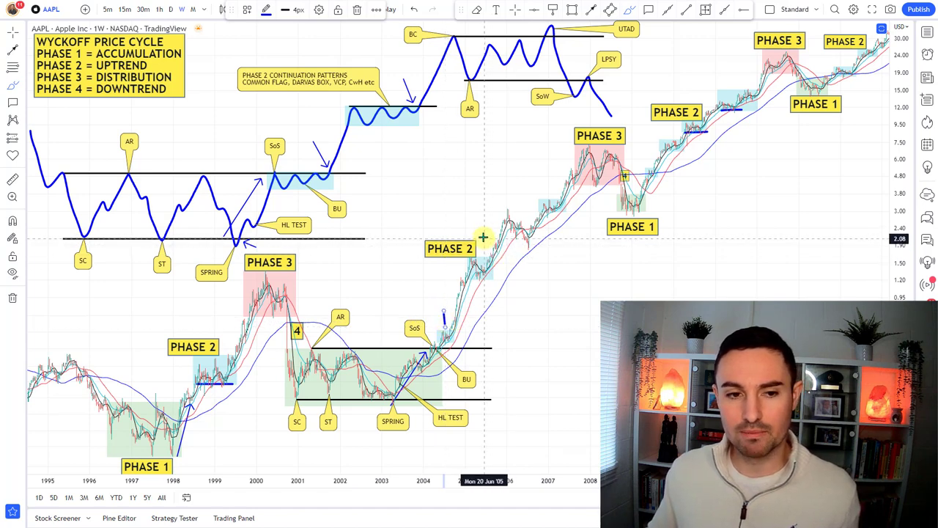
pyautogui.click(484, 252)
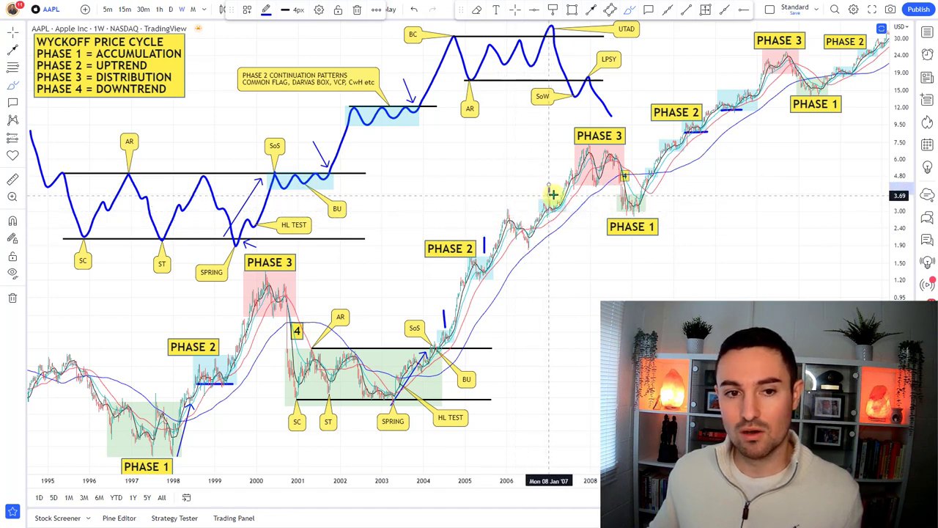
pyautogui.moveTo(549, 184); pyautogui.dragTo(548, 196)
pyautogui.moveTo(555, 157); pyautogui.dragTo(569, 173)
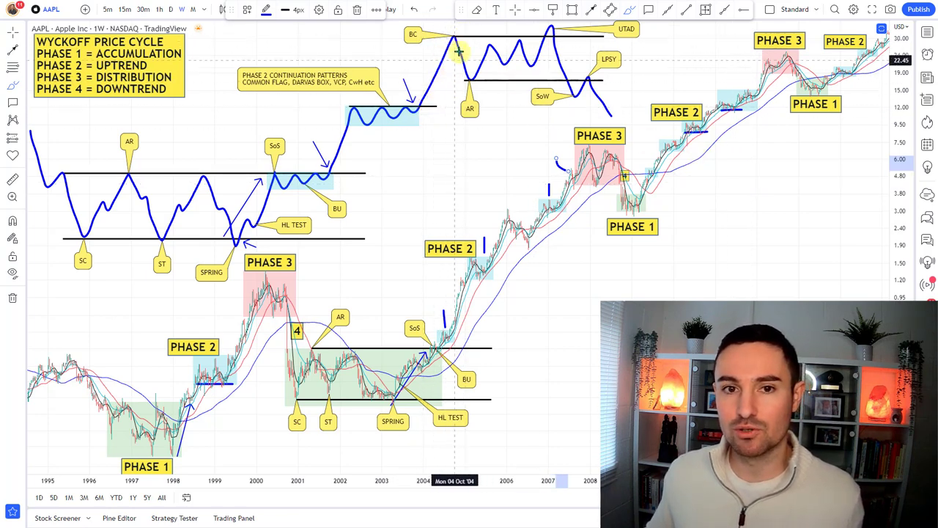
# Brush slanted strokes pointing at the highs of all three Phase 3 zones and a horizontal stroke across the third zone.
pyautogui.moveTo(556, 138); pyautogui.dragTo(578, 150)
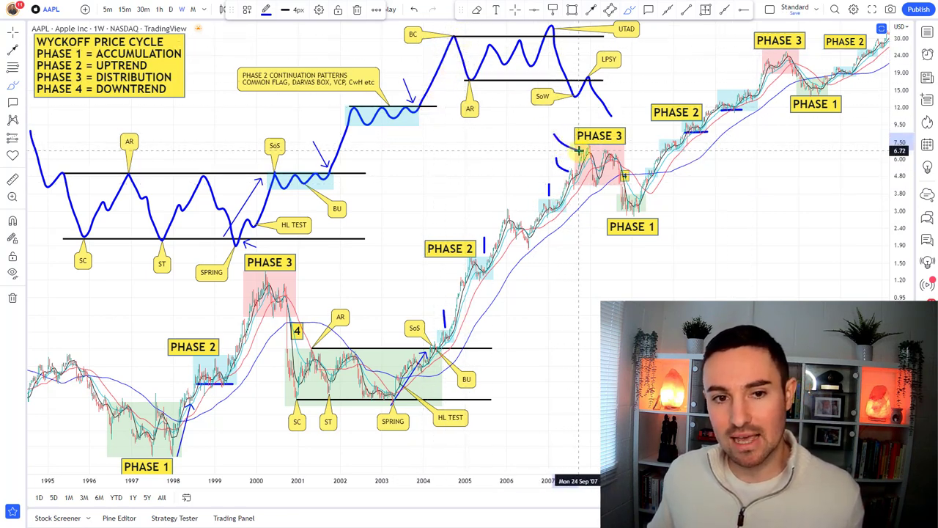
pyautogui.moveTo(240, 273); pyautogui.dragTo(254, 283)
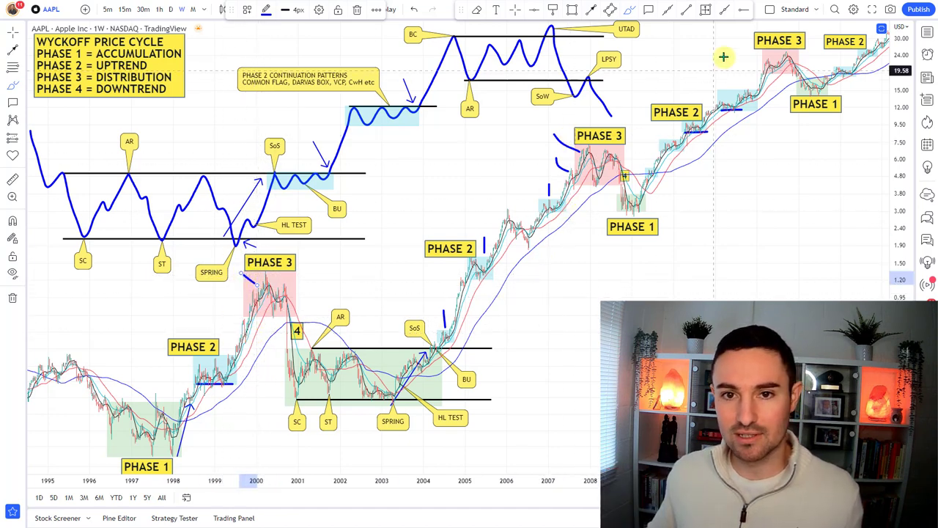
pyautogui.moveTo(734, 42); pyautogui.dragTo(761, 58)
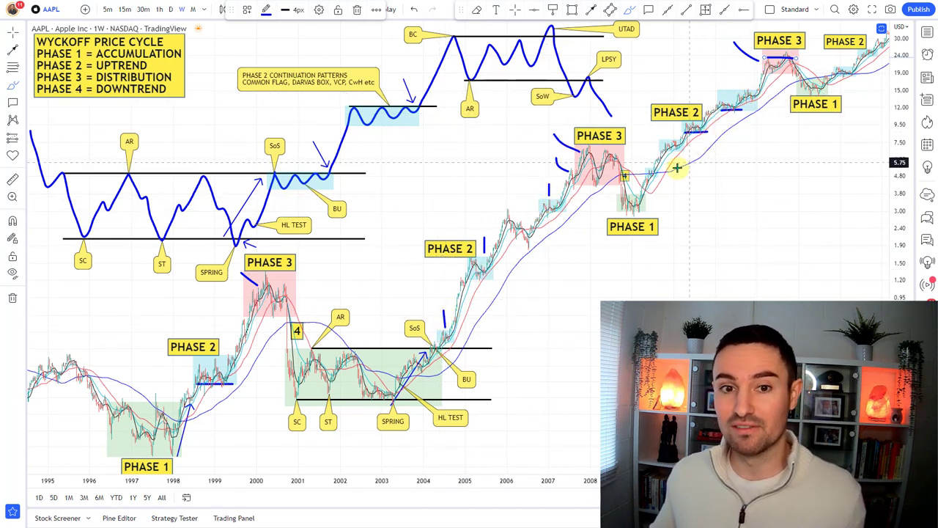
# Brush short tick marks at the uptrend's consolidations between the second Phase 1 base and the third Phase 3 zone.
pyautogui.moveTo(668, 134)
pyautogui.mouseDown()
pyautogui.moveTo(668, 144)
pyautogui.moveTo(698, 144)
pyautogui.mouseUp()
pyautogui.moveTo(737, 77); pyautogui.dragTo(737, 88)
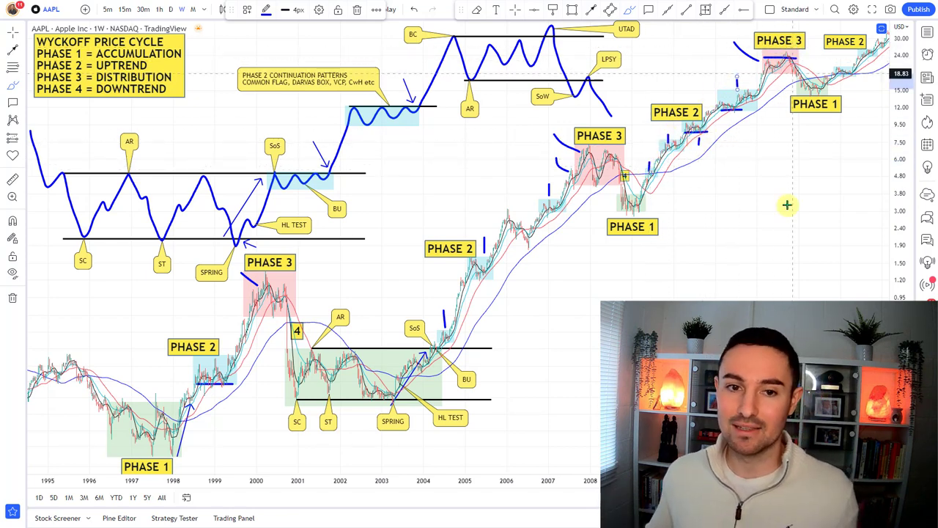
# Circle the second Phase 1 base and trace V shapes through the second Phase 3 zone and the 2001 SC low, deleting each stroke.
pyautogui.moveTo(653, 191)
pyautogui.mouseDown()
pyautogui.moveTo(625, 186)
pyautogui.moveTo(621, 210)
pyautogui.moveTo(657, 190)
pyautogui.mouseUp()
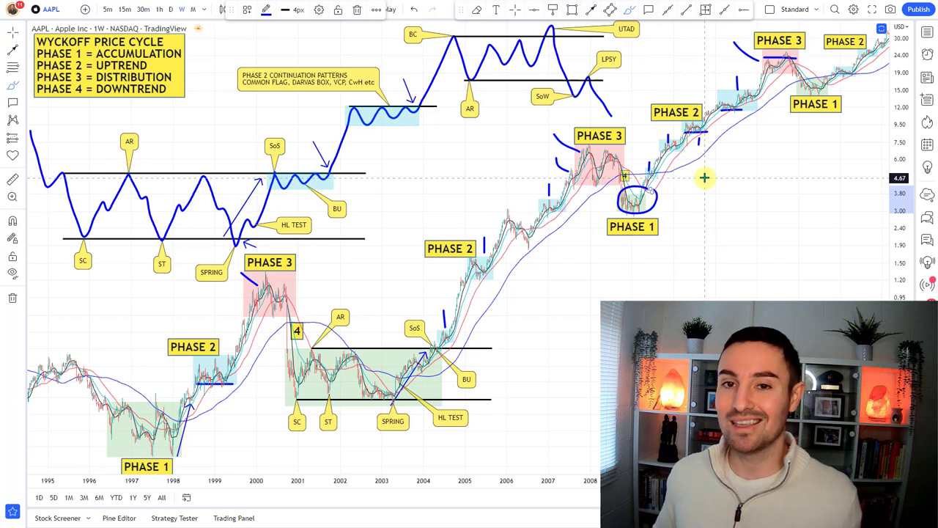
pyautogui.press('Delete')
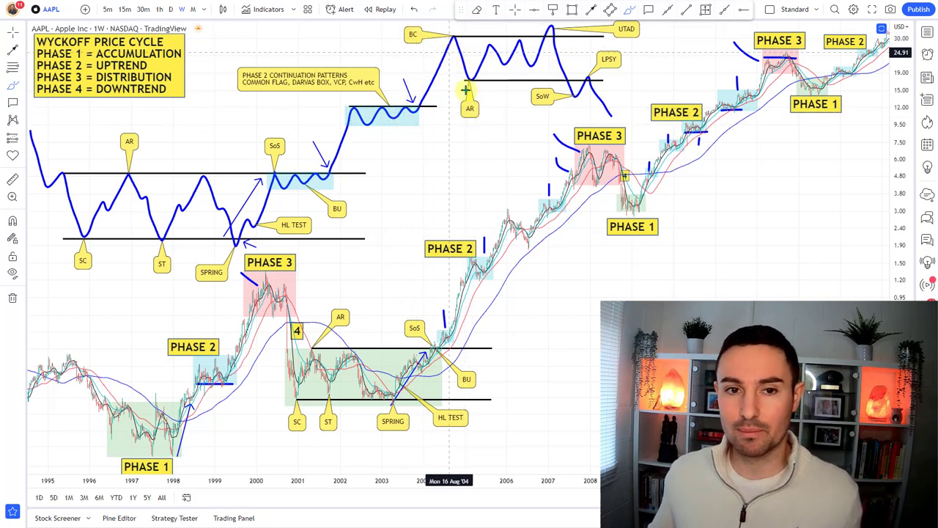
pyautogui.moveTo(581, 153)
pyautogui.mouseDown()
pyautogui.moveTo(590, 187)
pyautogui.moveTo(608, 152)
pyautogui.mouseUp()
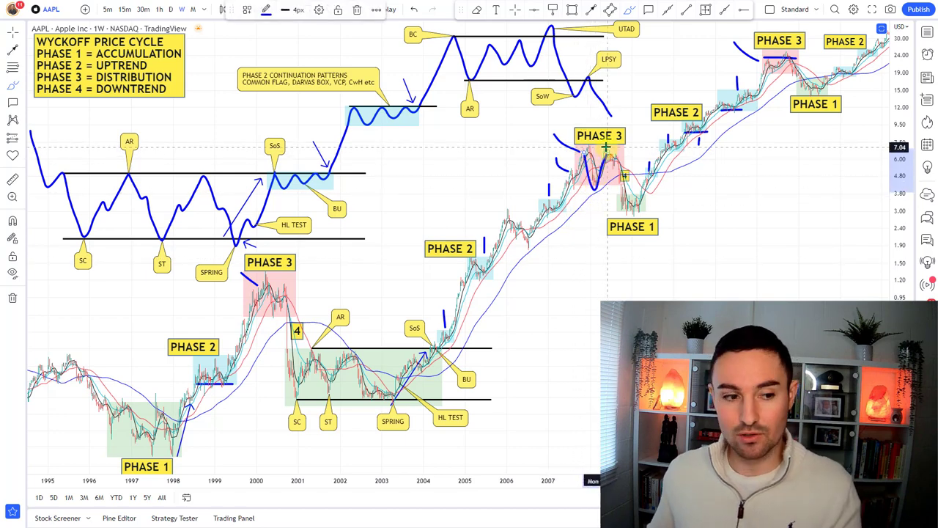
pyautogui.press('Delete')
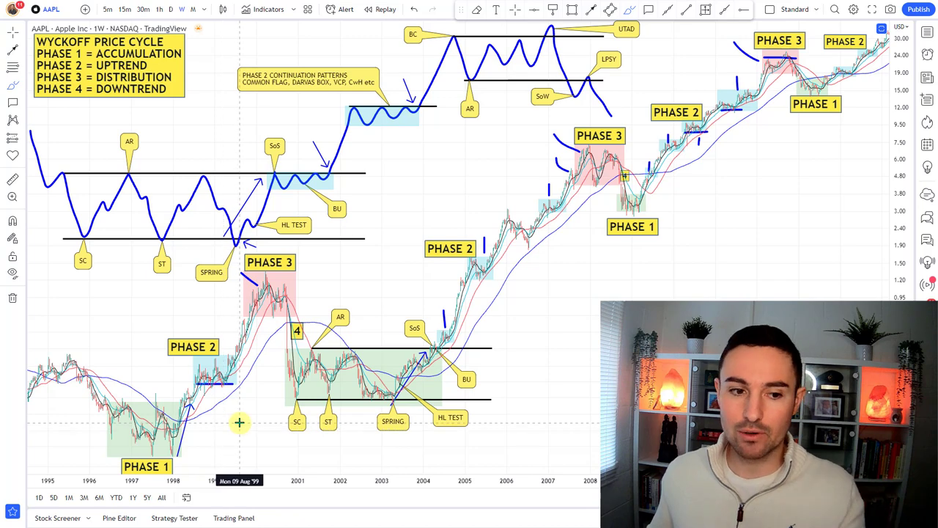
pyautogui.click(282, 357)
pyautogui.moveTo(283, 357)
pyautogui.mouseDown()
pyautogui.moveTo(304, 401)
pyautogui.moveTo(316, 356)
pyautogui.moveTo(322, 398)
pyautogui.mouseUp()
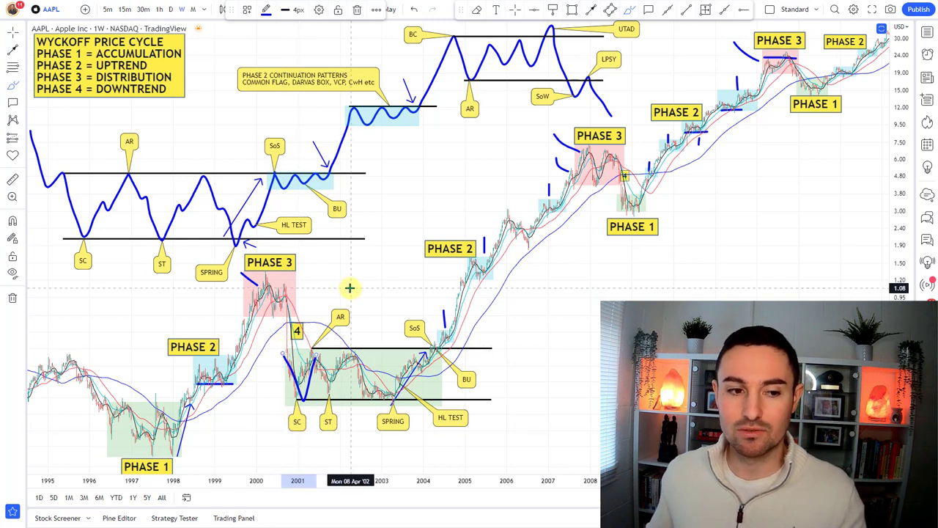
pyautogui.press('Delete')
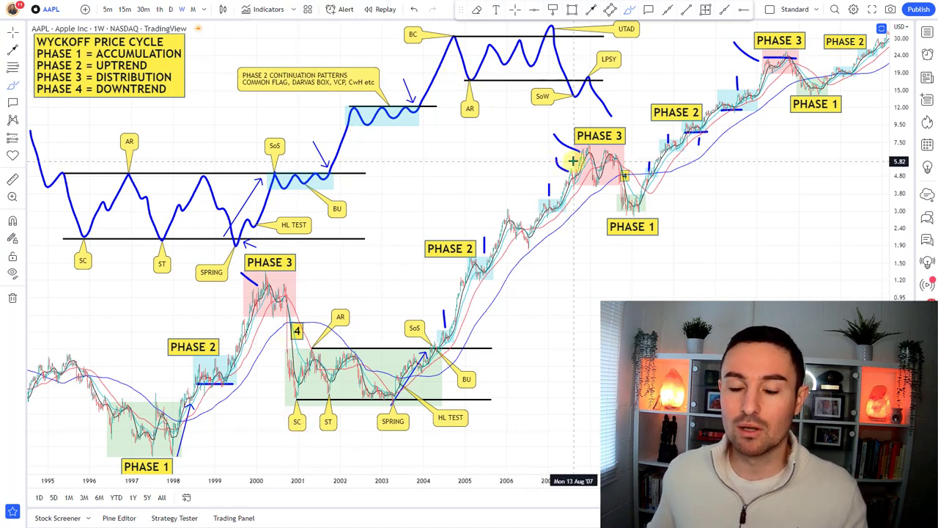
# Trace the price swings in the second and third Phase 3 zones with the brush and remove both strokes.
pyautogui.moveTo(570, 157)
pyautogui.mouseDown()
pyautogui.moveTo(562, 184)
pyautogui.moveTo(570, 151)
pyautogui.mouseUp()
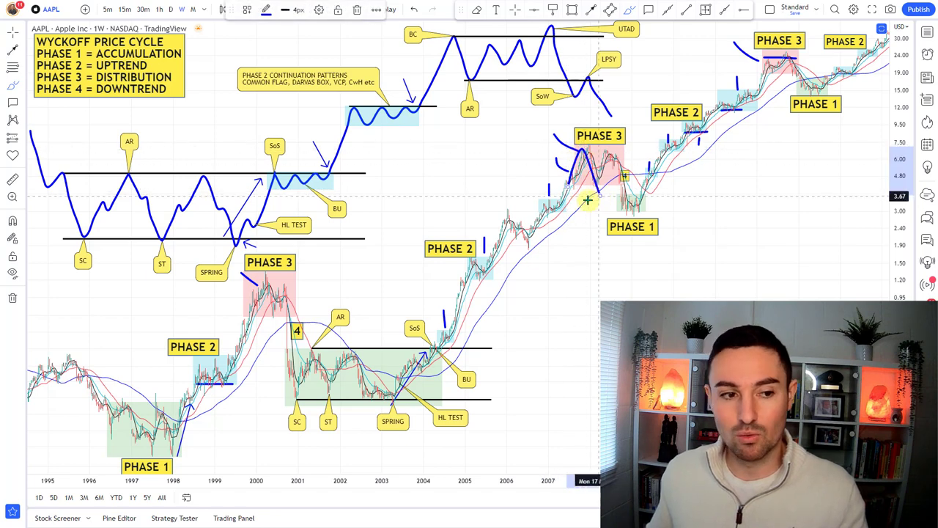
pyautogui.click(761, 78)
pyautogui.moveTo(761, 78); pyautogui.dragTo(779, 71)
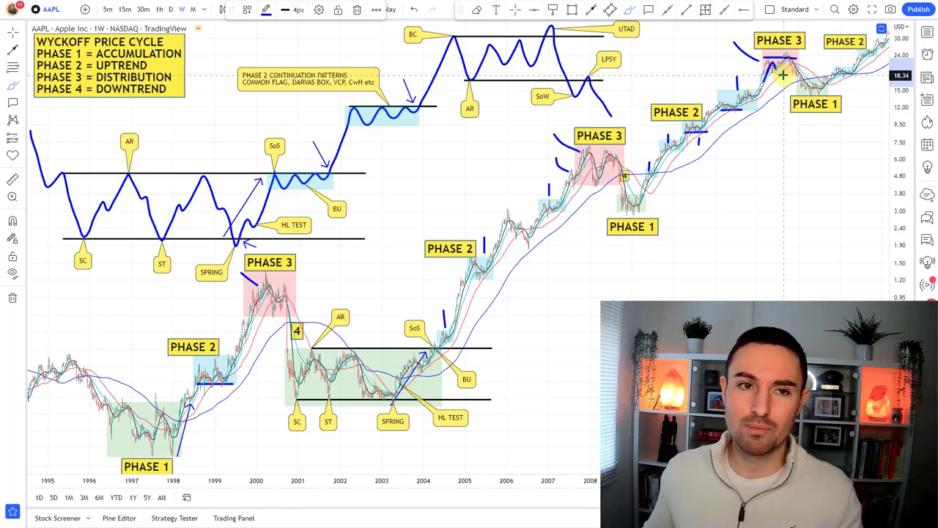
pyautogui.click(783, 74)
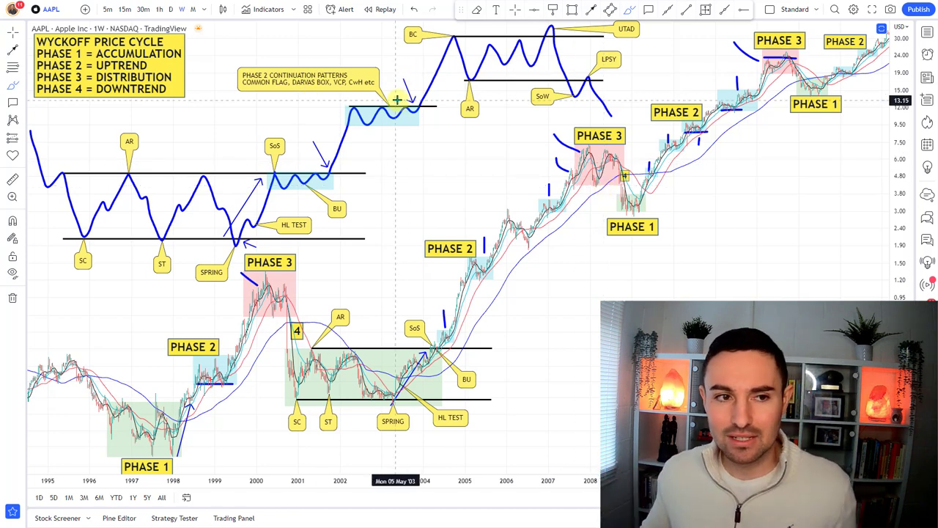
# Circle the schematic's Phase 2 continuation pattern and brush over each of the chart's three Phase 3 zones, undoing every stroke.
pyautogui.moveTo(415, 101)
pyautogui.mouseDown()
pyautogui.moveTo(383, 97)
pyautogui.moveTo(335, 126)
pyautogui.moveTo(425, 119)
pyautogui.moveTo(396, 97)
pyautogui.mouseUp()
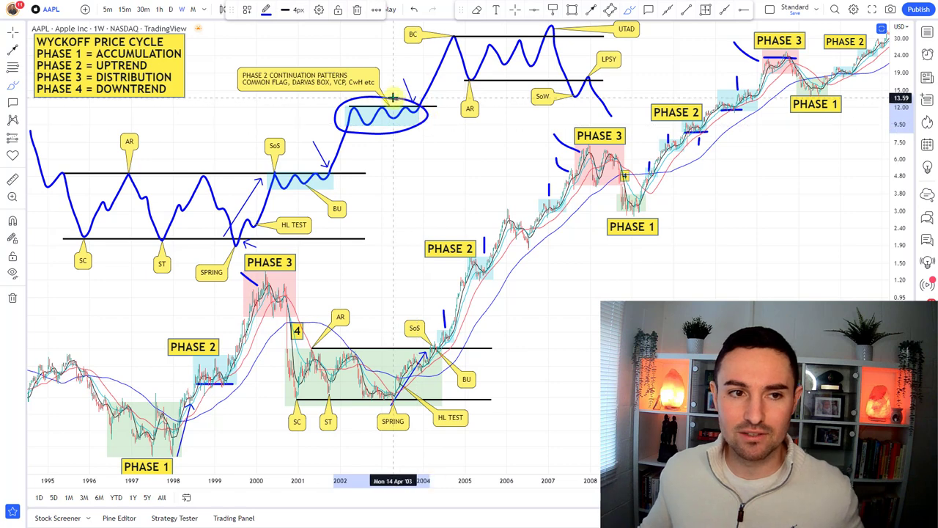
pyautogui.hotkey('ctrl', 'z')
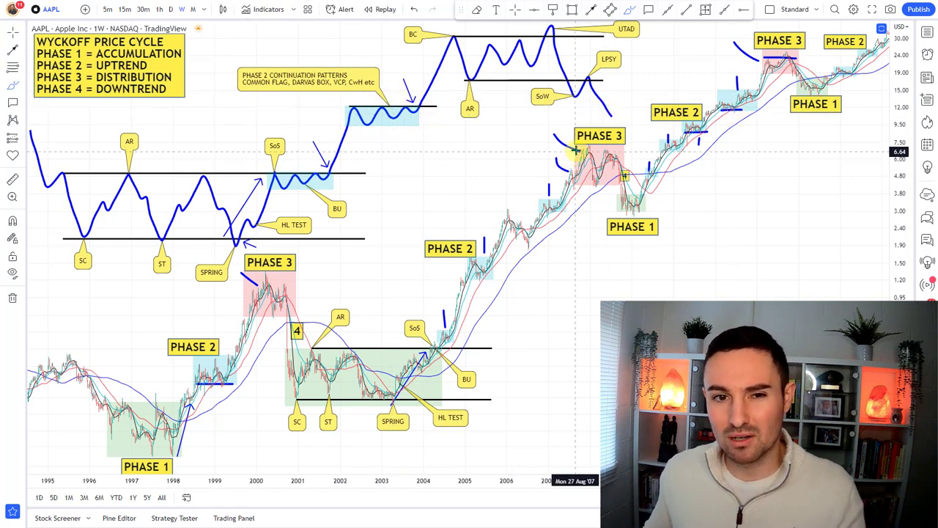
pyautogui.moveTo(576, 147)
pyautogui.mouseDown()
pyautogui.moveTo(594, 183)
pyautogui.moveTo(608, 150)
pyautogui.mouseUp()
pyautogui.hotkey('ctrl', 'z')
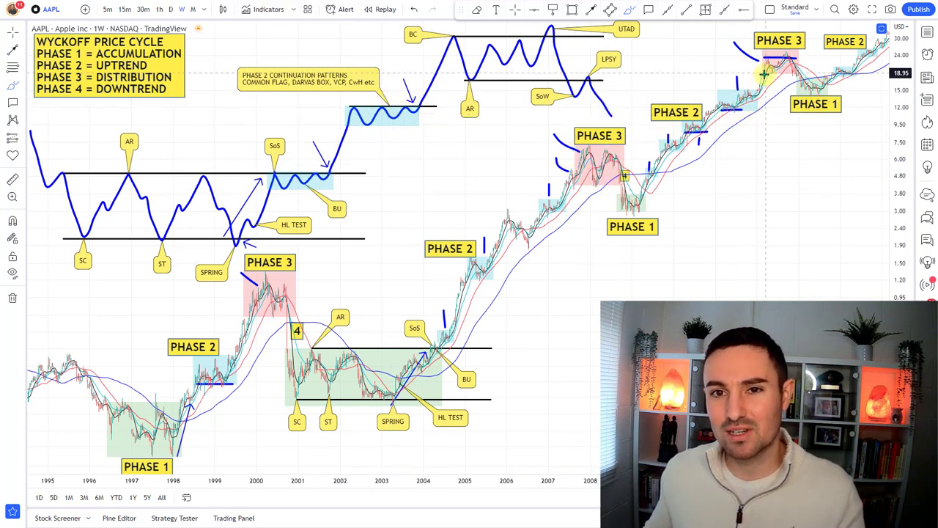
pyautogui.moveTo(762, 77); pyautogui.dragTo(796, 48)
pyautogui.hotkey('ctrl', 'z')
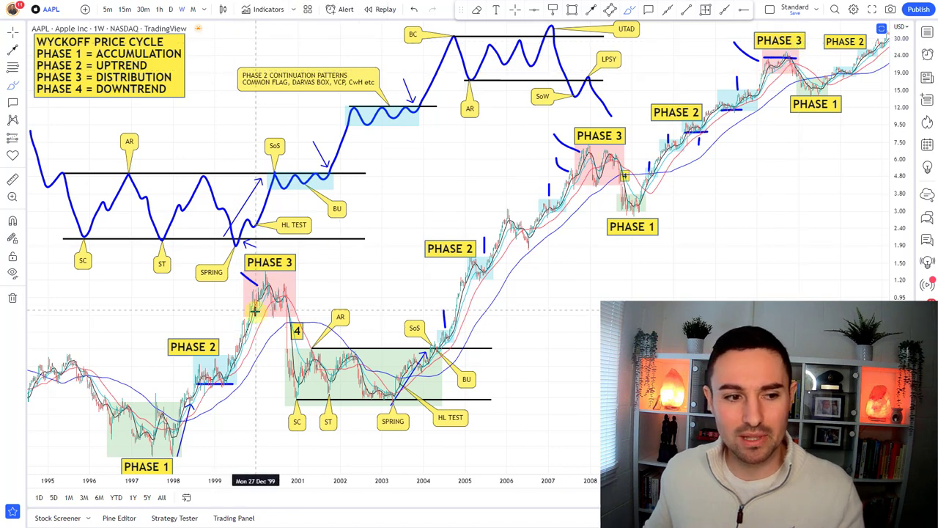
pyautogui.moveTo(243, 322)
pyautogui.mouseDown()
pyautogui.moveTo(273, 288)
pyautogui.moveTo(289, 302)
pyautogui.moveTo(297, 279)
pyautogui.mouseUp()
pyautogui.hotkey('ctrl', 'z')
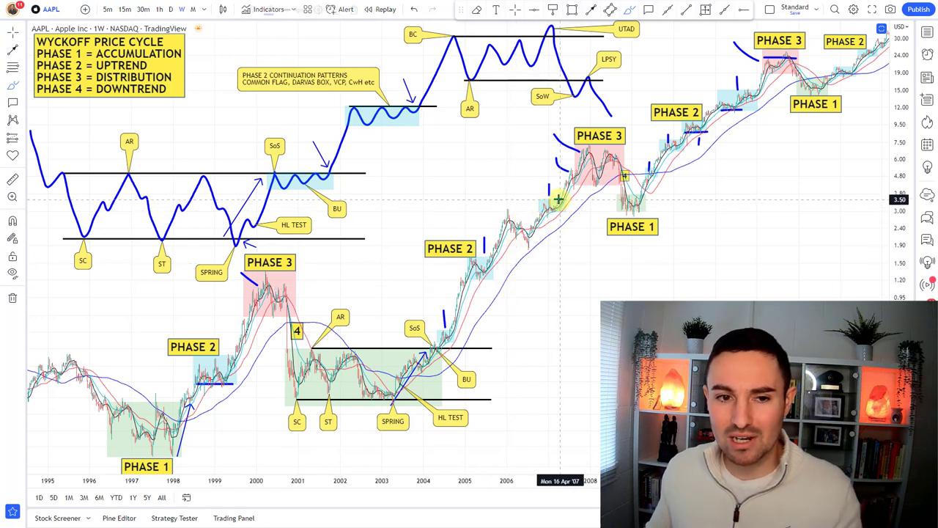
# Circle the early-2007 Phase 2 consolidation, then circle the latest Phase 2 consolidation and remove that second circle.
pyautogui.moveTo(547, 198)
pyautogui.mouseDown()
pyautogui.moveTo(539, 209)
pyautogui.moveTo(559, 213)
pyautogui.moveTo(555, 201)
pyautogui.mouseUp()
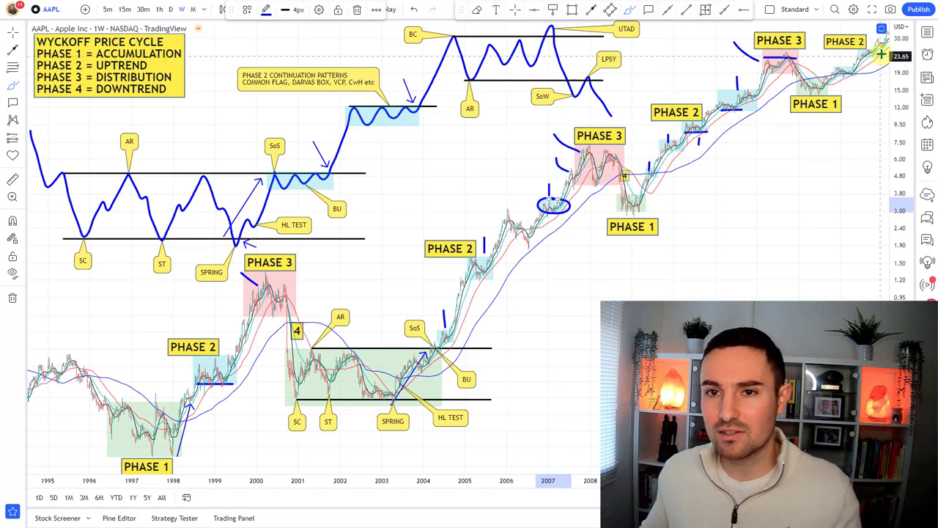
pyautogui.moveTo(852, 54)
pyautogui.mouseDown()
pyautogui.moveTo(878, 46)
pyautogui.moveTo(869, 60)
pyautogui.moveTo(853, 53)
pyautogui.mouseUp()
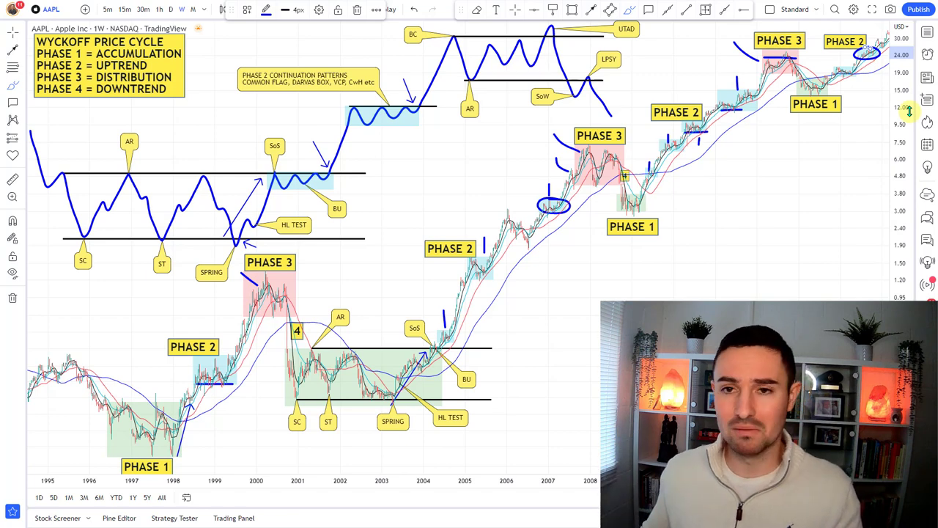
pyautogui.click(910, 110)
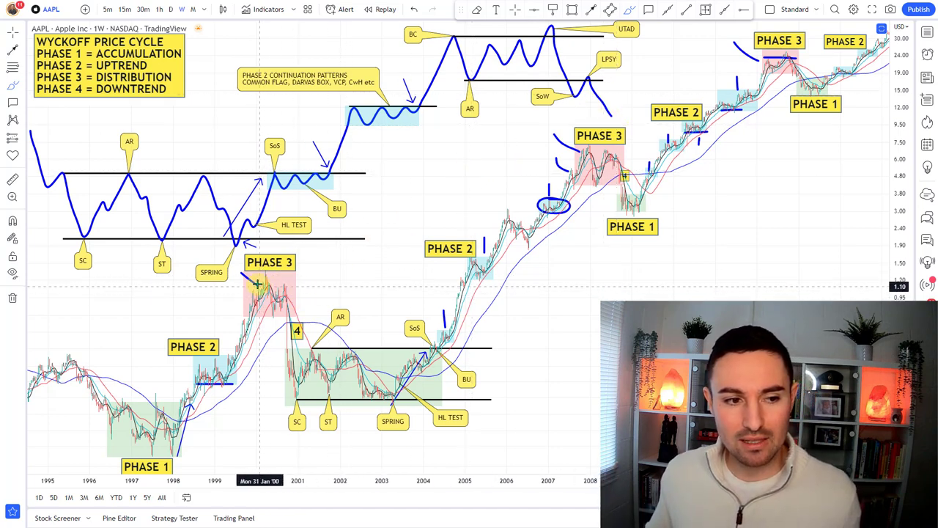
# Circle the peak of the 2000 Phase 3 zone and brush strokes tracing its drop, rebound and support line.
pyautogui.moveTo(271, 272)
pyautogui.mouseDown()
pyautogui.moveTo(260, 274)
pyautogui.moveTo(264, 322)
pyautogui.moveTo(283, 291)
pyautogui.moveTo(293, 323)
pyautogui.moveTo(268, 330)
pyautogui.moveTo(288, 319)
pyautogui.mouseUp()
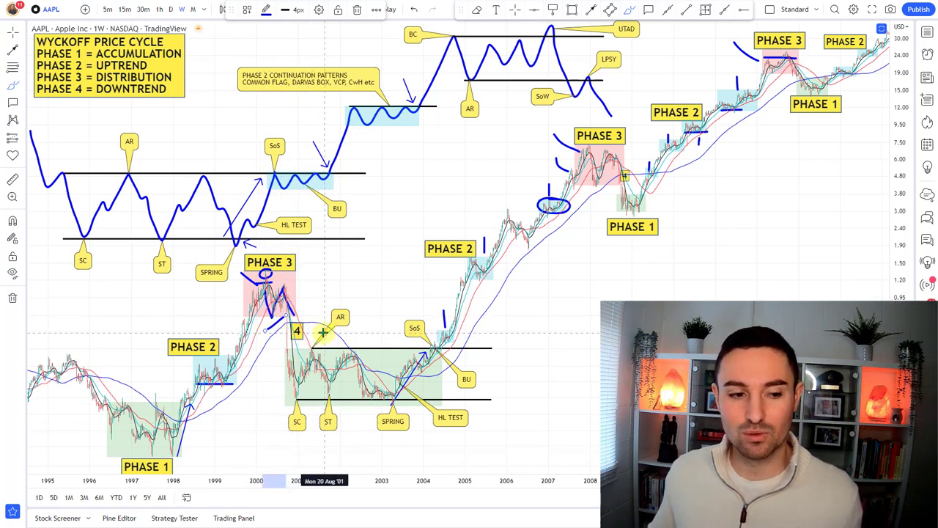
# Circle the SC-to-AR move and the spring in the 2001–2004 accumulation range, undoing each circle.
pyautogui.moveTo(320, 334)
pyautogui.mouseDown()
pyautogui.moveTo(283, 401)
pyautogui.moveTo(311, 326)
pyautogui.moveTo(323, 336)
pyautogui.mouseUp()
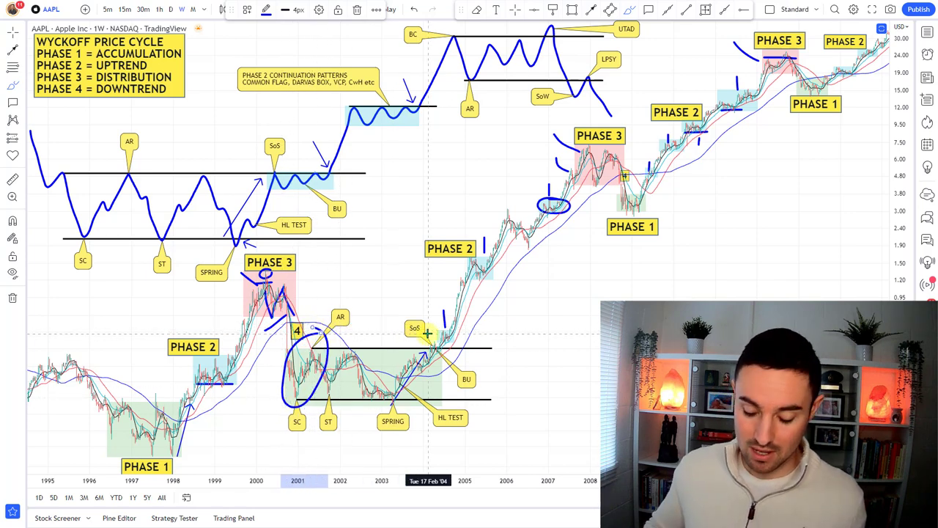
pyautogui.hotkey('ctrl', 'z')
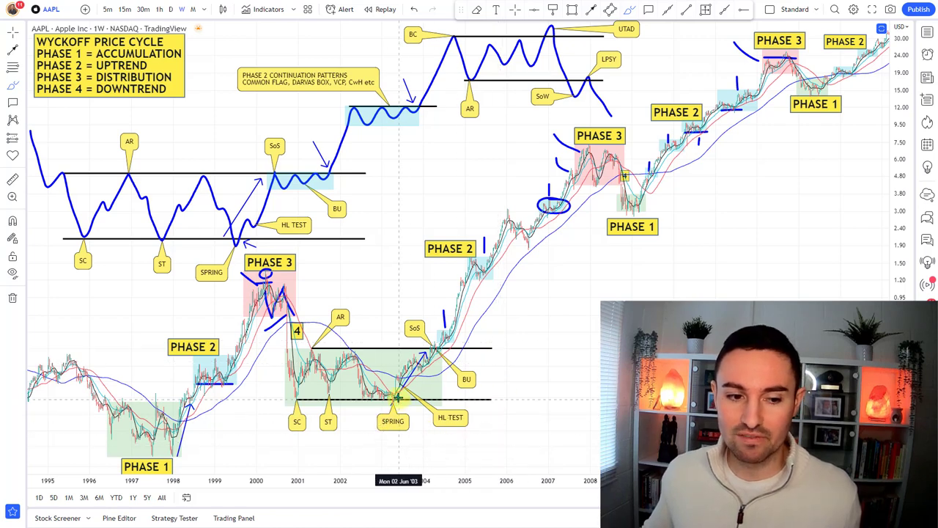
pyautogui.moveTo(400, 395); pyautogui.dragTo(396, 401)
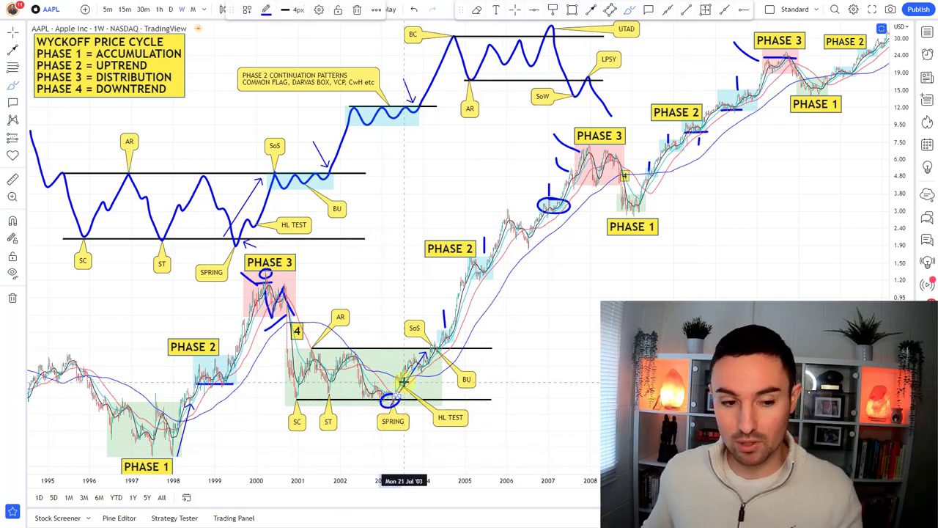
pyautogui.hotkey('ctrl', 'z')
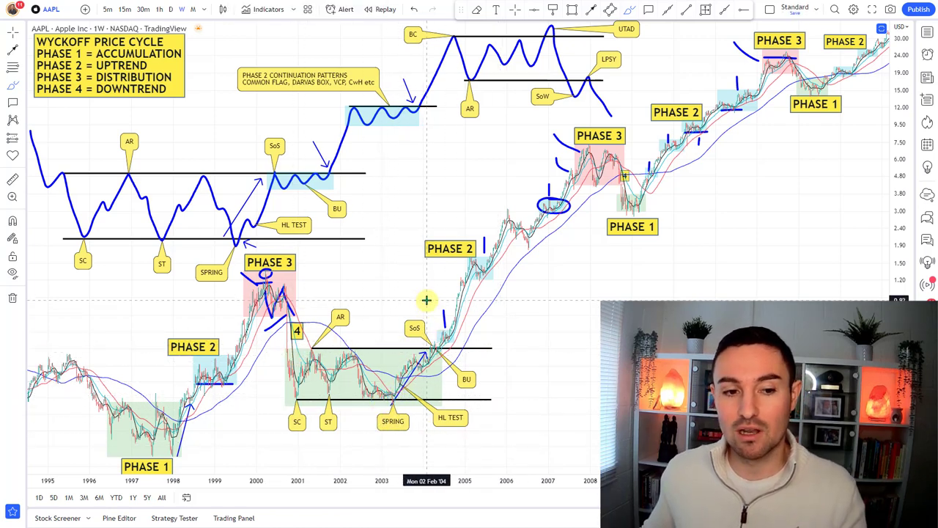
# Brush a slanted stroke pointing at the mid-2004 consolidation just above the accumulation range's SoS.
pyautogui.moveTo(428, 303); pyautogui.dragTo(450, 324)
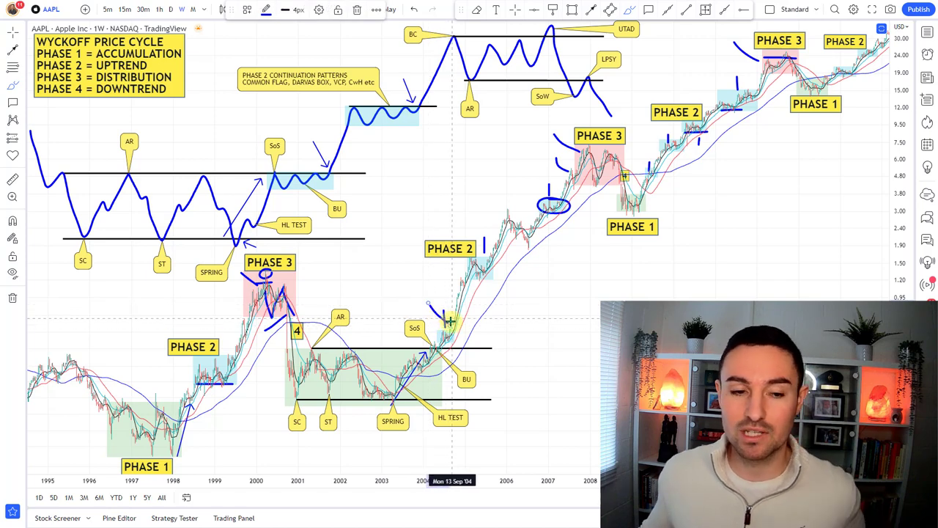